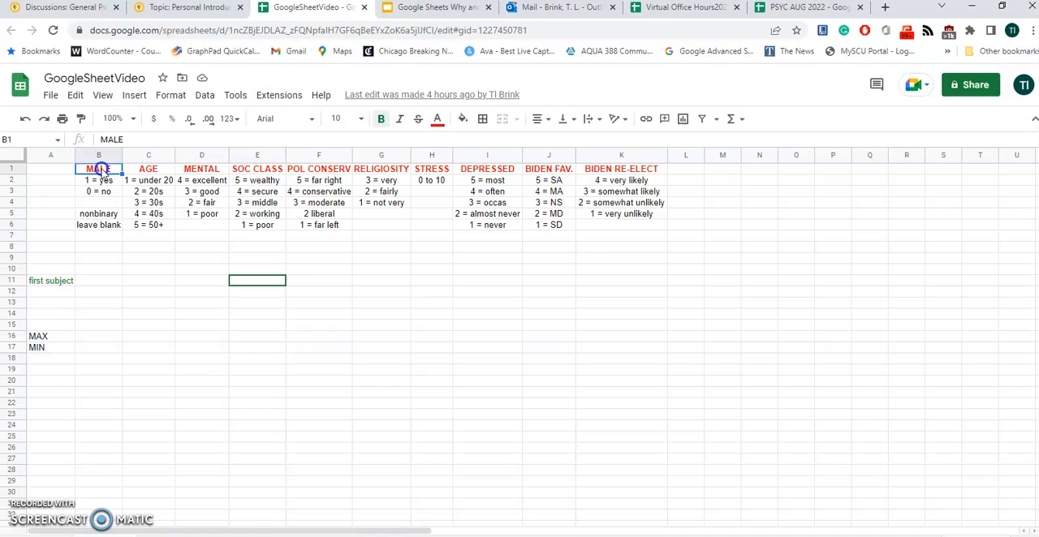
Review the variable headings across row 1, from MALE through BIDEN RE-ELECT
key("Right")
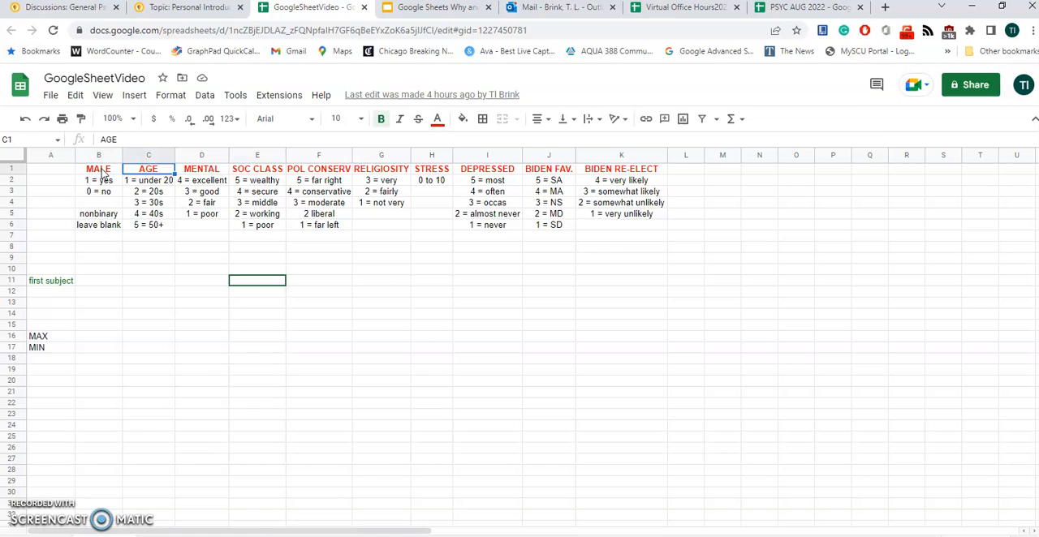
key("Right")
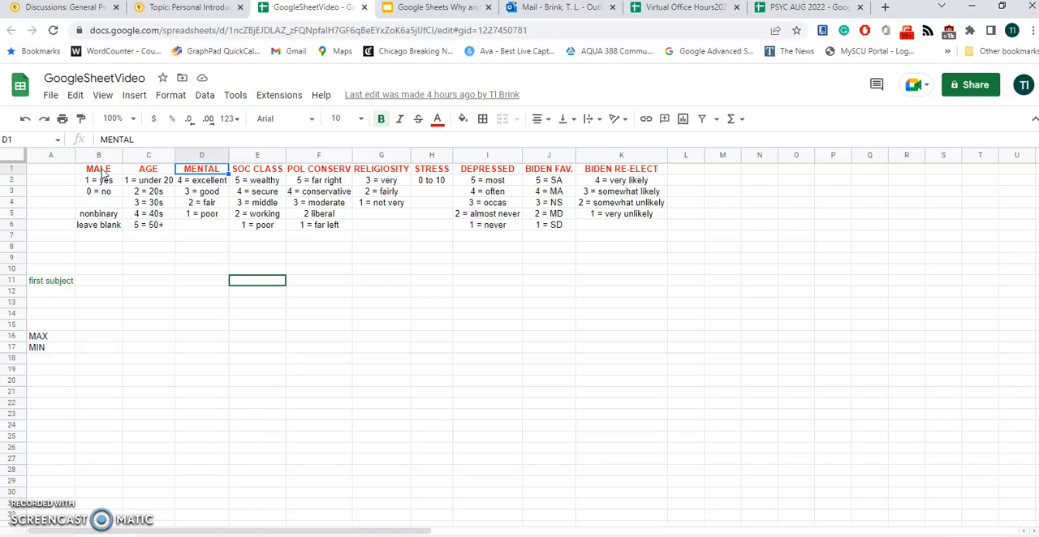
key("Right")
key("Right")
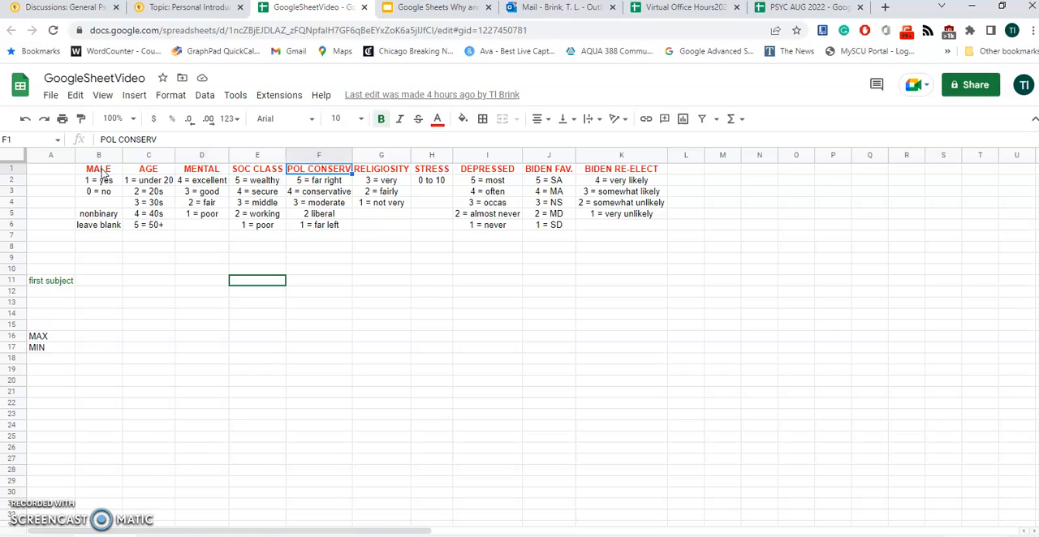
key("Right")
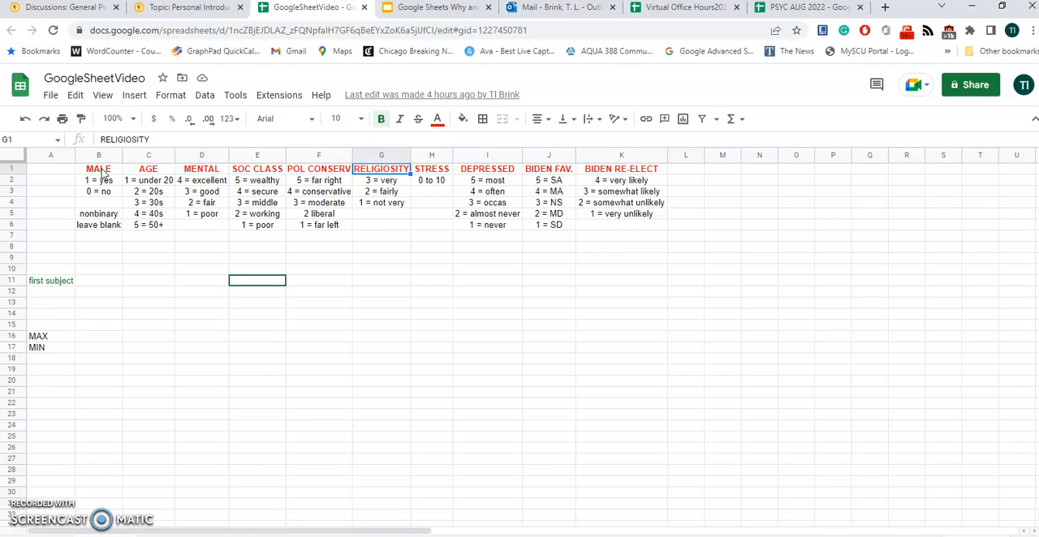
key("Right")
key("Right")
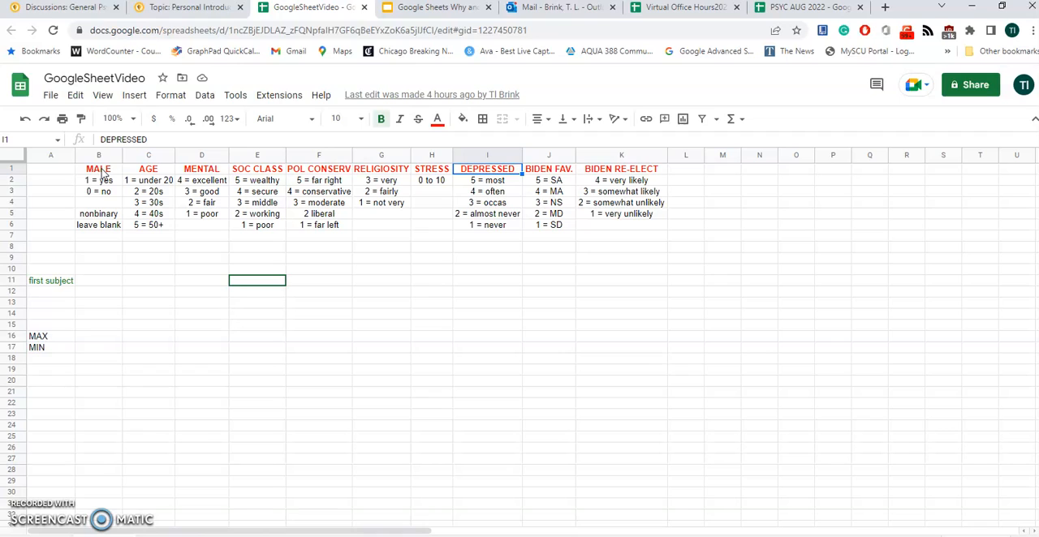
key("Right")
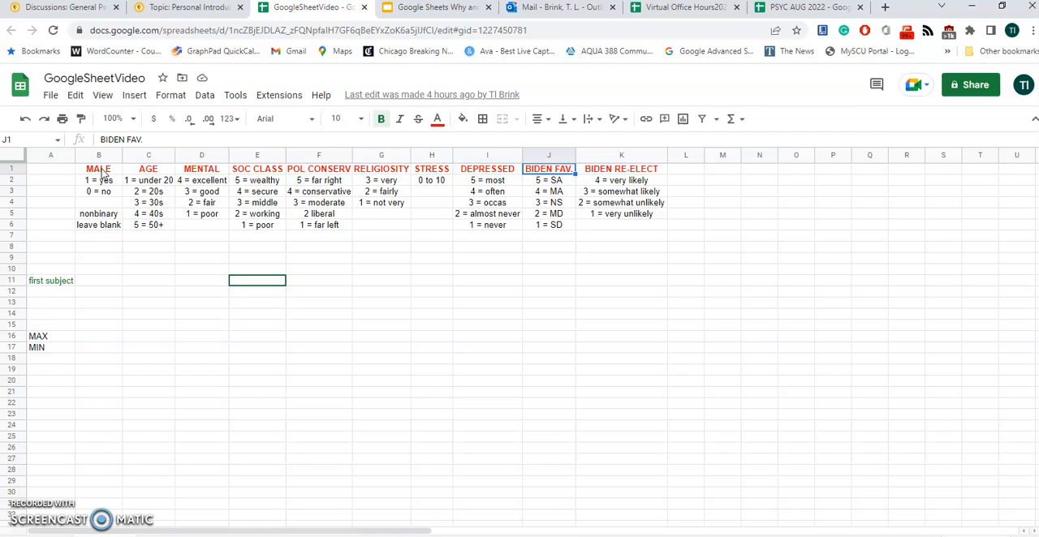
key("Right")
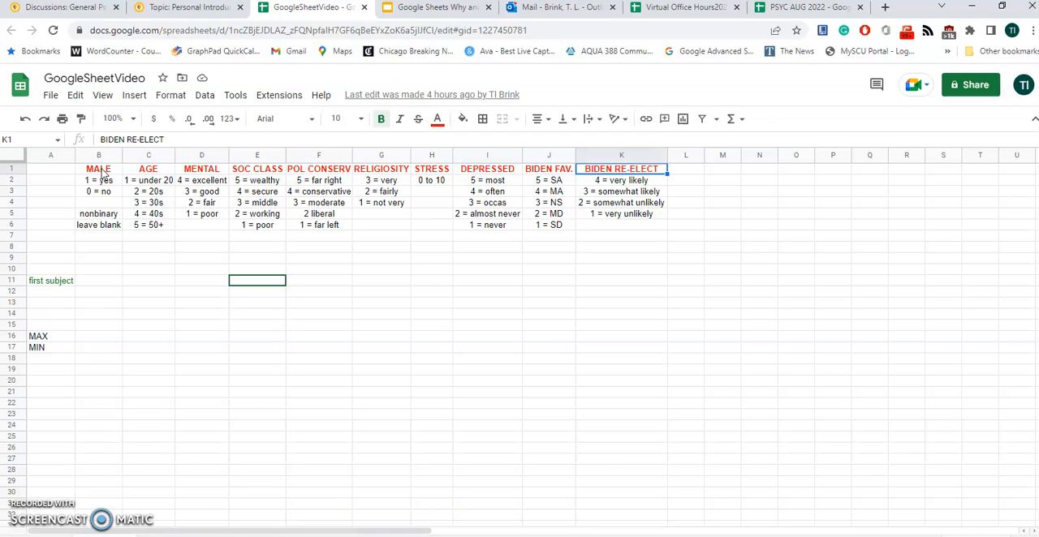
Go down past the coding keys to the first subject label in cell A11
key("Down")
key("Down")
key("Down")
key("Down")
key("Down")
key("Down")
key("Left")
key("Left")
key("Left")
key("Left")
key("Left")
key("Left")
key("Left")
key("Left")
key("Left")
key("Left")
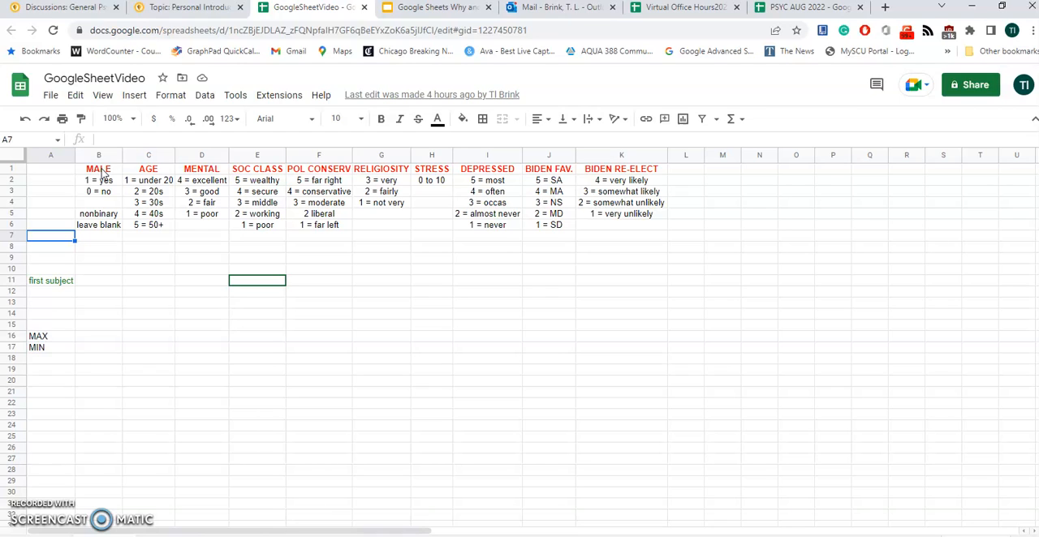
key("Down")
key("Down")
key("Down")
key("Down")
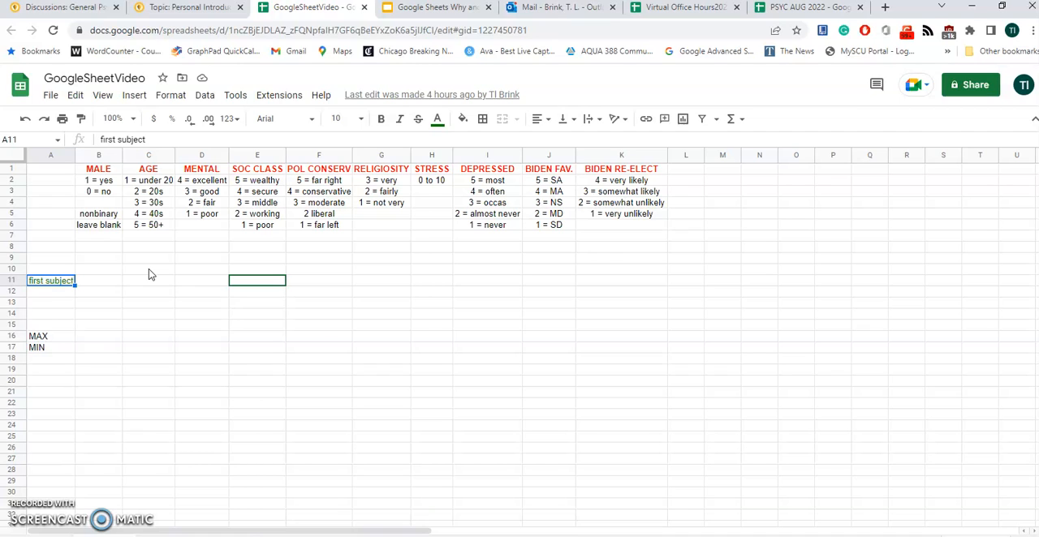
Enter the first subject's codes in row 11: MALE 1, AGE 2 and MENTAL 3
left_click(106, 281)
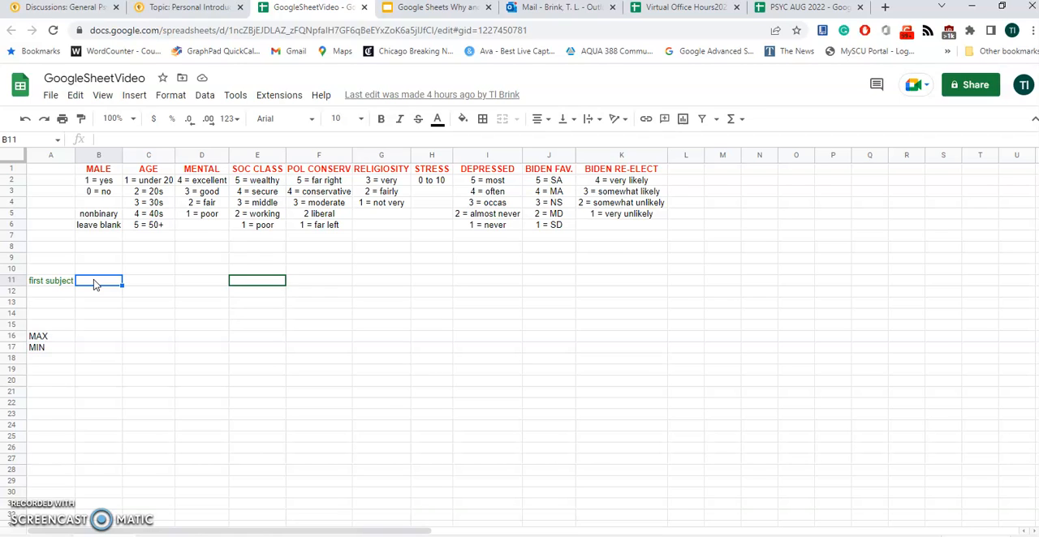
type("1")
key("Tab")
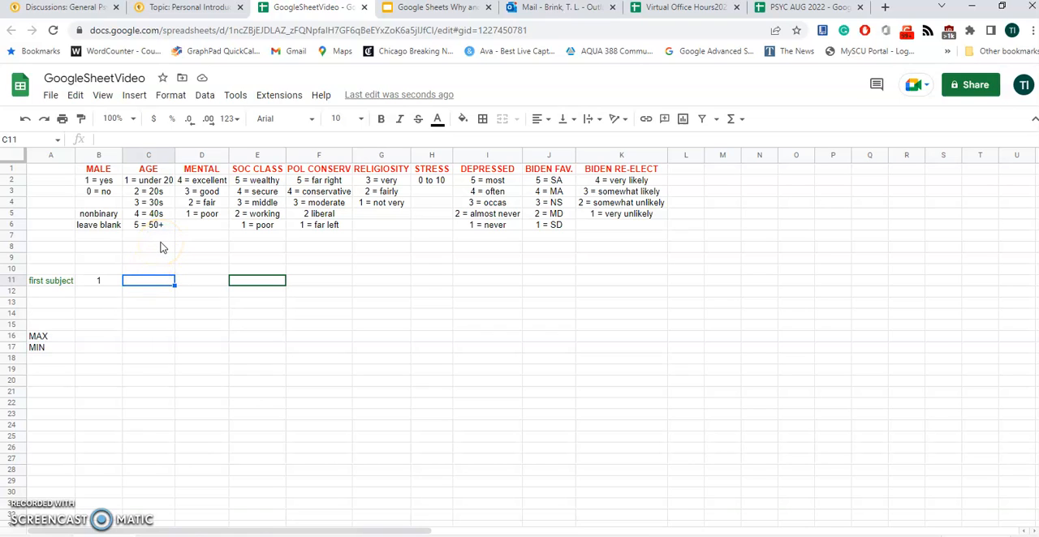
type("2")
key("Tab")
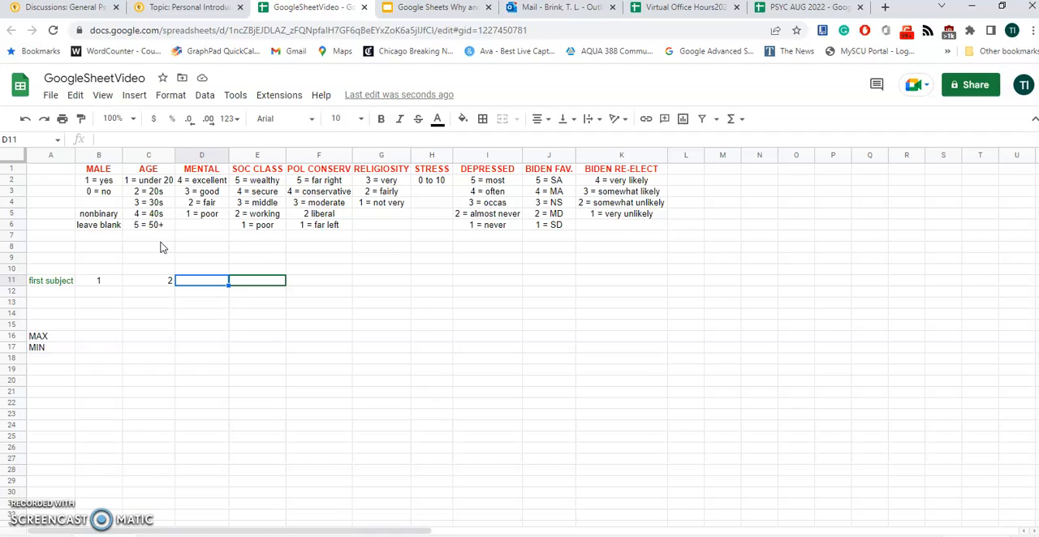
type("3")
key("Tab")
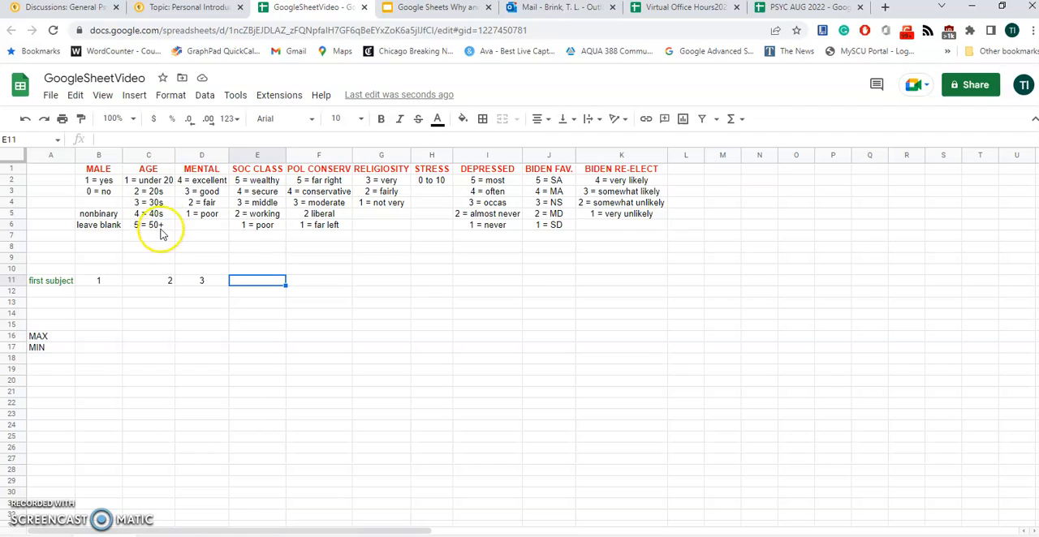
Consult the SOC CLASS coding key and enter 2 for the first subject in E11
left_click(262, 214)
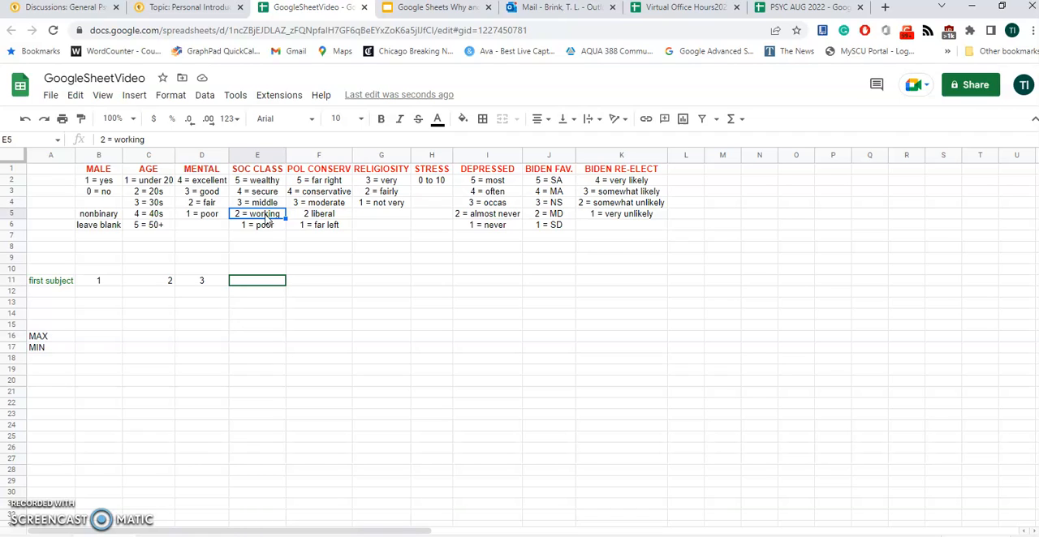
key("Down")
key("Down")
key("Down")
key("Down")
key("Down")
key("Down")
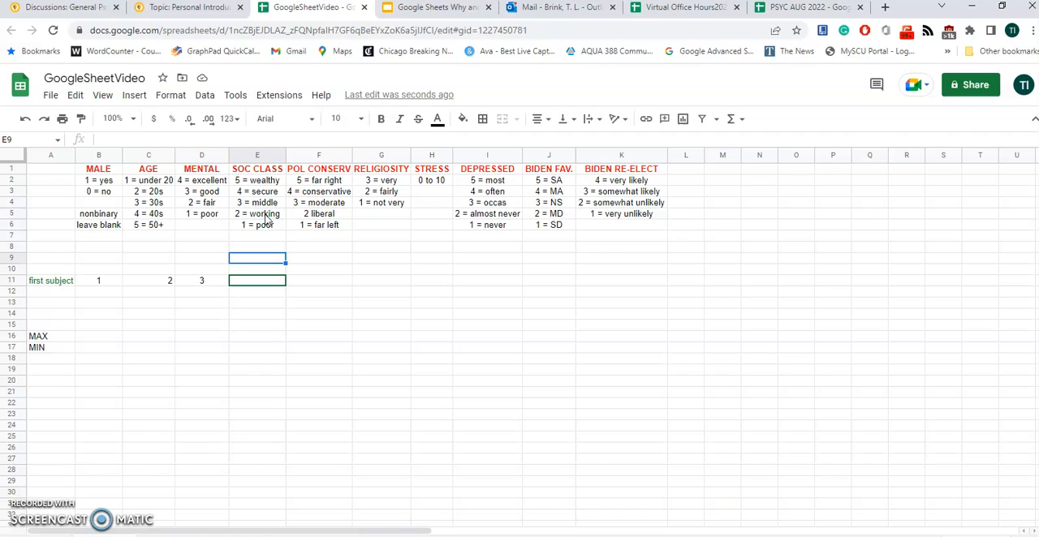
type("2")
key("Tab")
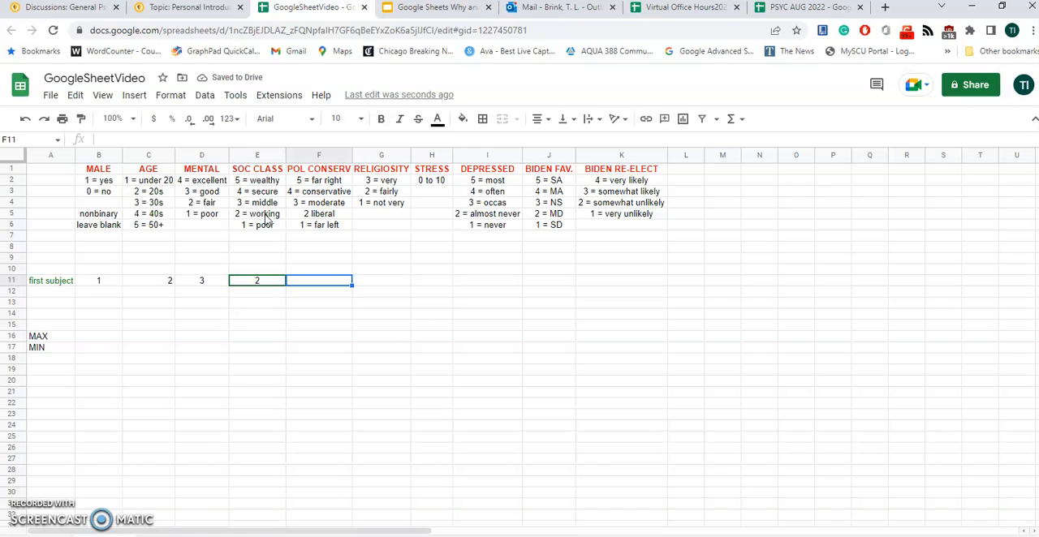
Consult the POL CONSERV coding key and enter 4 for the first subject in F11
left_click(307, 193)
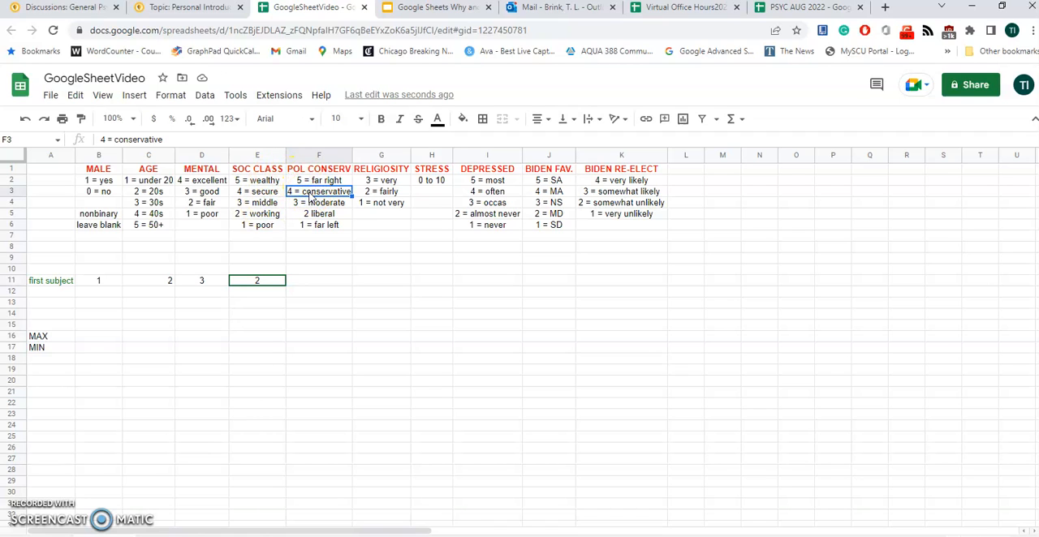
key("Down")
key("Down")
key("Down")
key("Down")
key("Down")
key("Down")
key("Down")
key("Down")
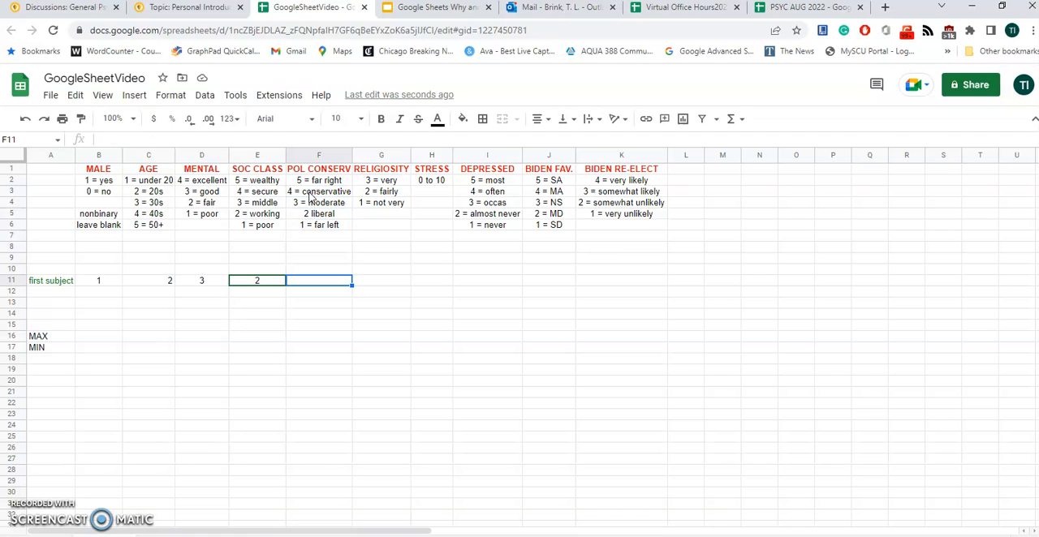
type("4")
key("Tab")
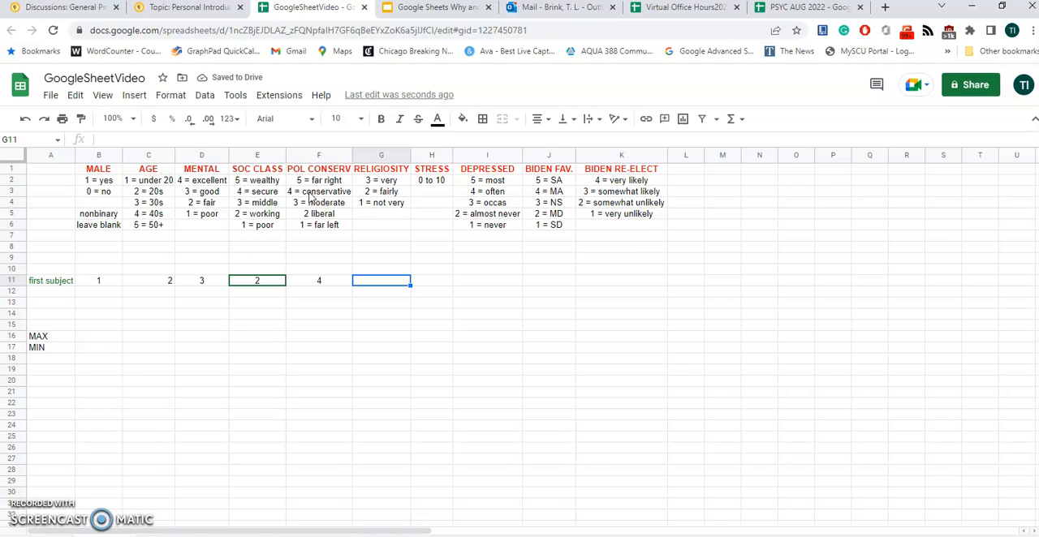
Enter the first subject's RELIGIOSITY as 3, STRESS as 6 and DEPRESSED as 2 in row 11
type("3")
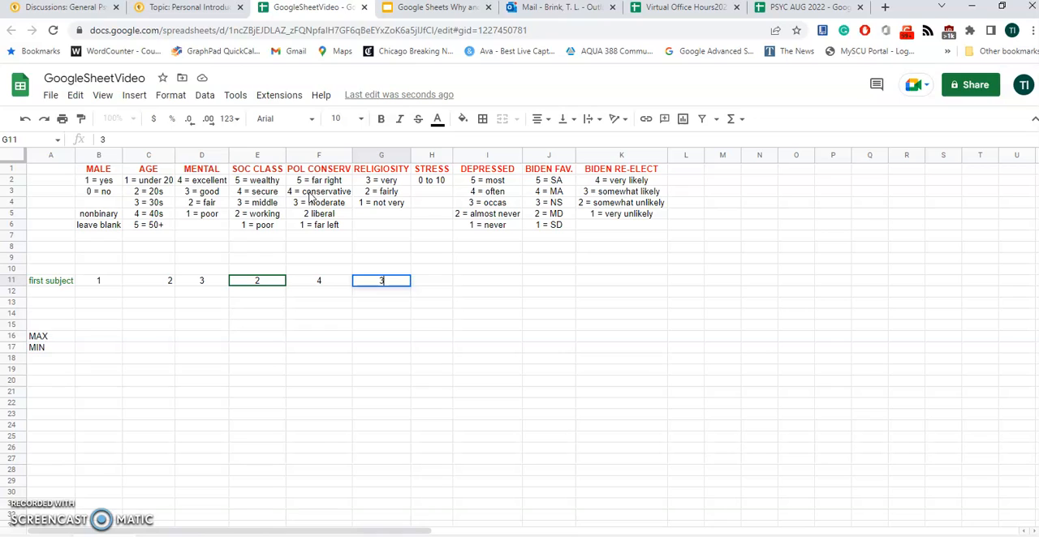
key("Tab")
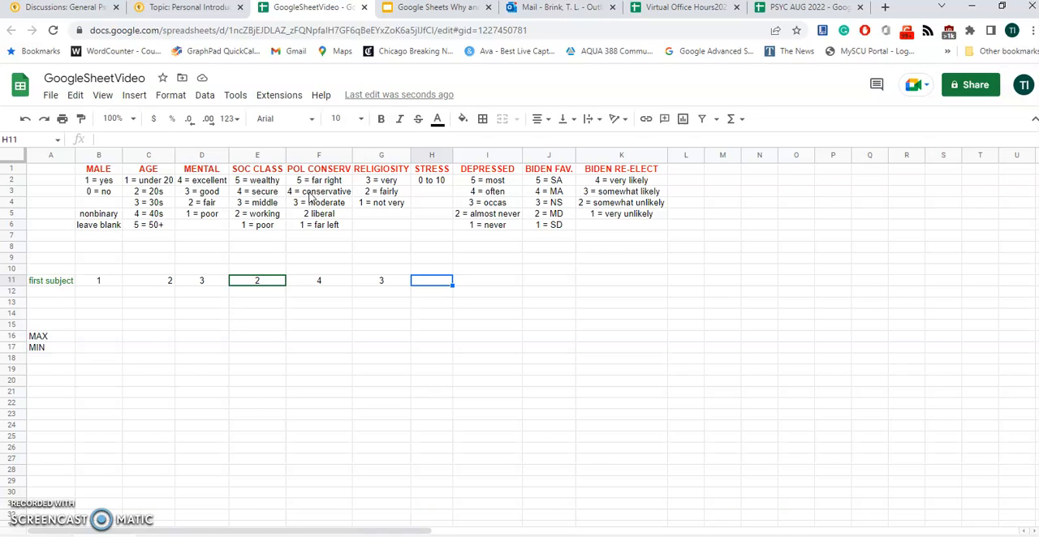
type("6")
key("Tab")
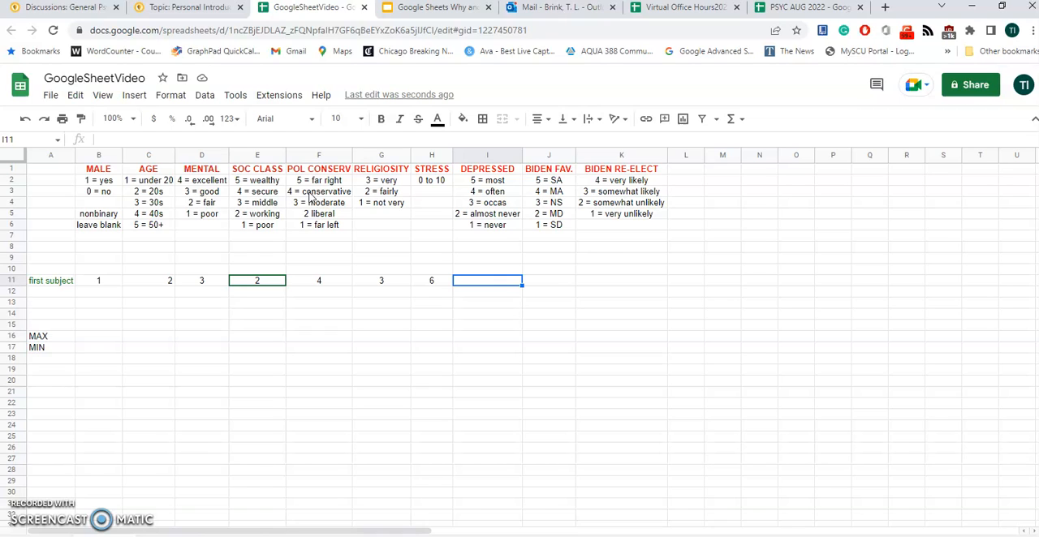
type("2")
key("Tab")
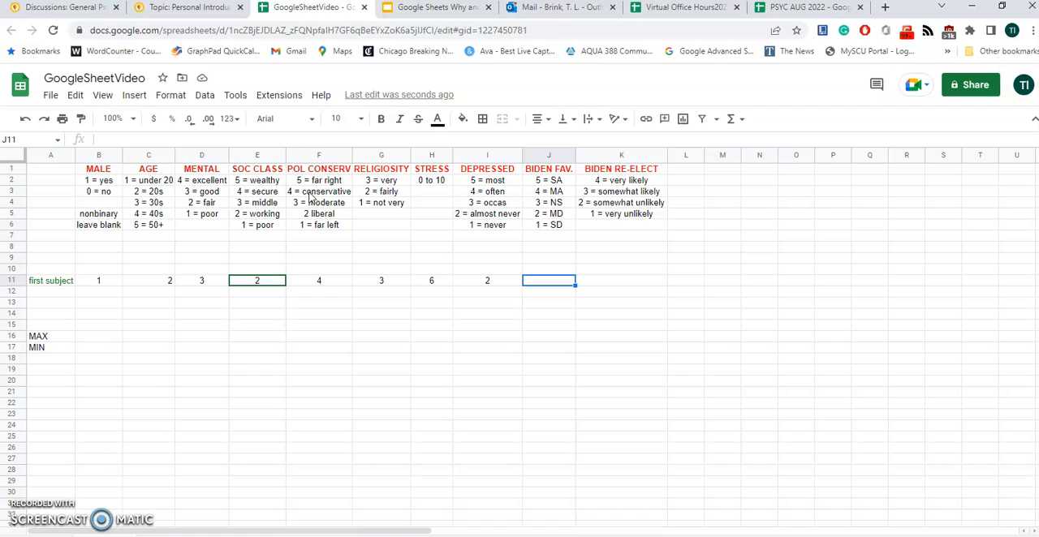
Consult the BIDEN FAV. coding key, and complete row 11 with BIDEN FAV. 3 and BIDEN RE-ELECT 2
left_click(529, 180)
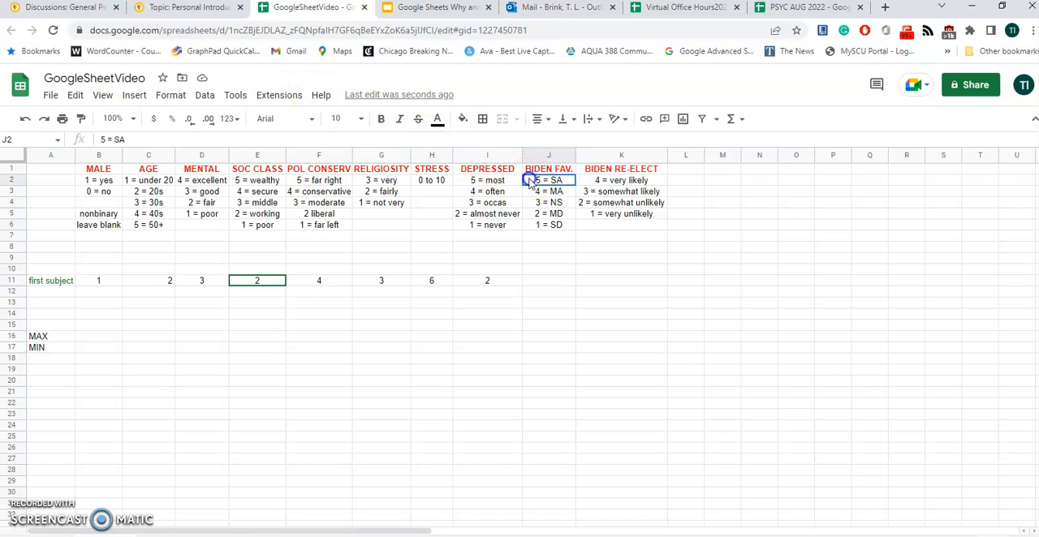
key("Down")
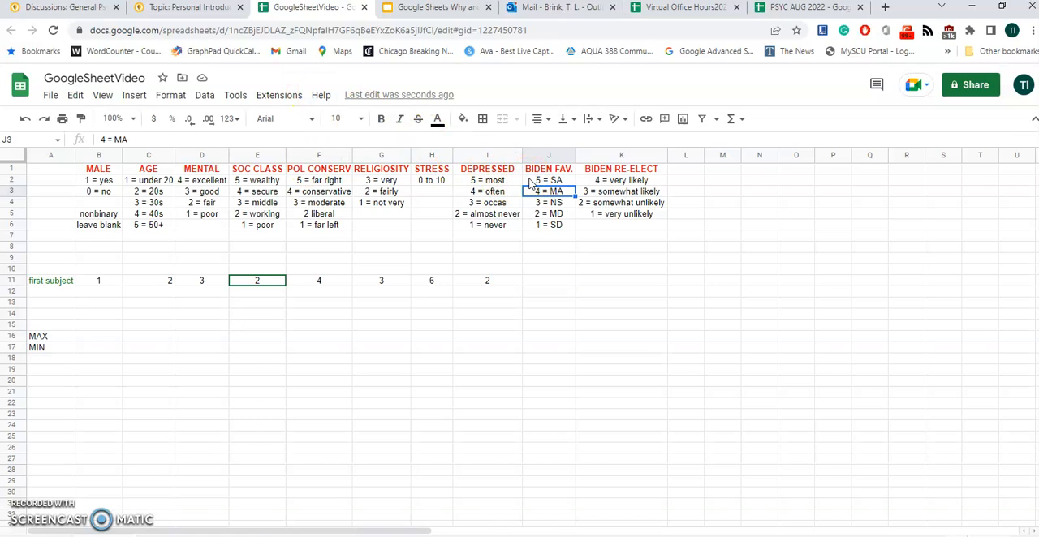
key("Down")
key("Down")
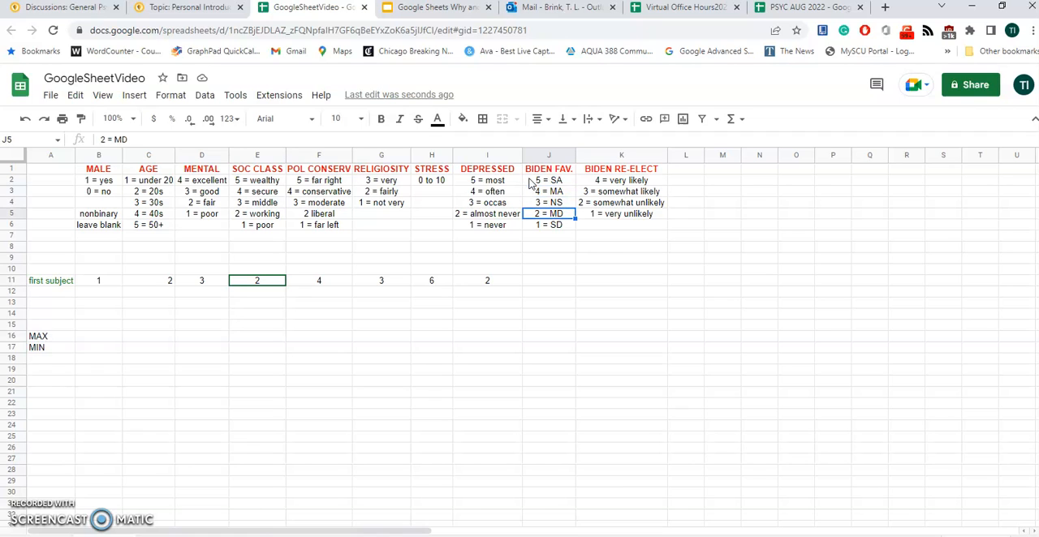
key("Down")
key("Down")
key("Down")
key("Down")
key("Down")
key("Down")
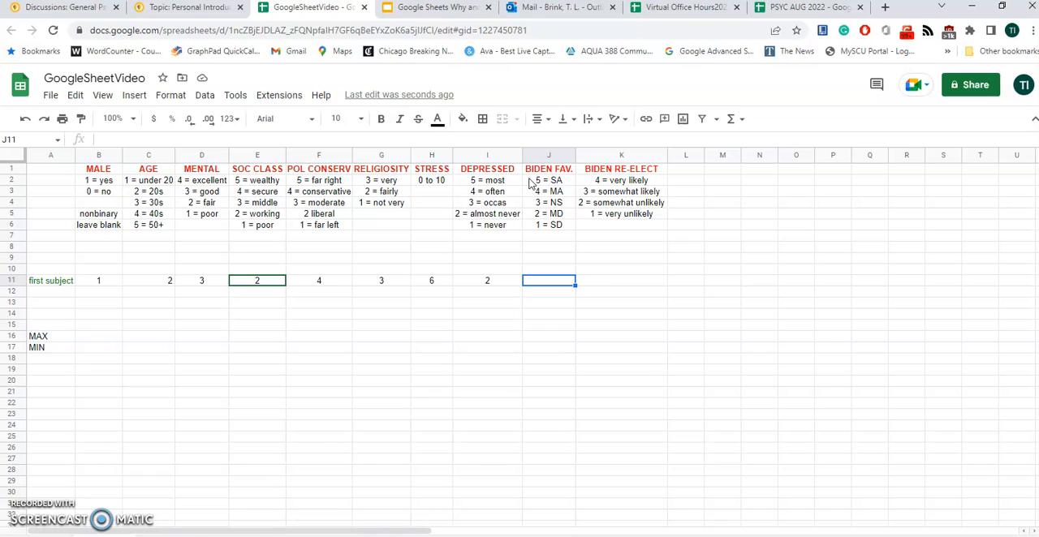
type("3")
key("Tab")
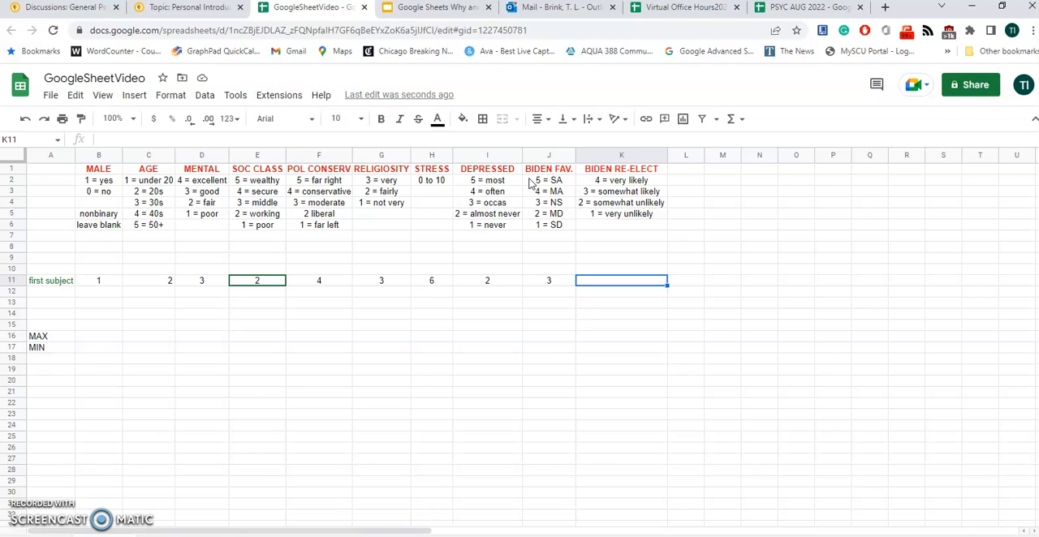
type("2")
key("Return")
Start the second subject in row 12 with MALE 0, AGE 1 and MENTAL 2
key("Left")
key("Left")
key("Left")
key("Left")
key("Left")
key("Left")
key("Left")
key("Left")
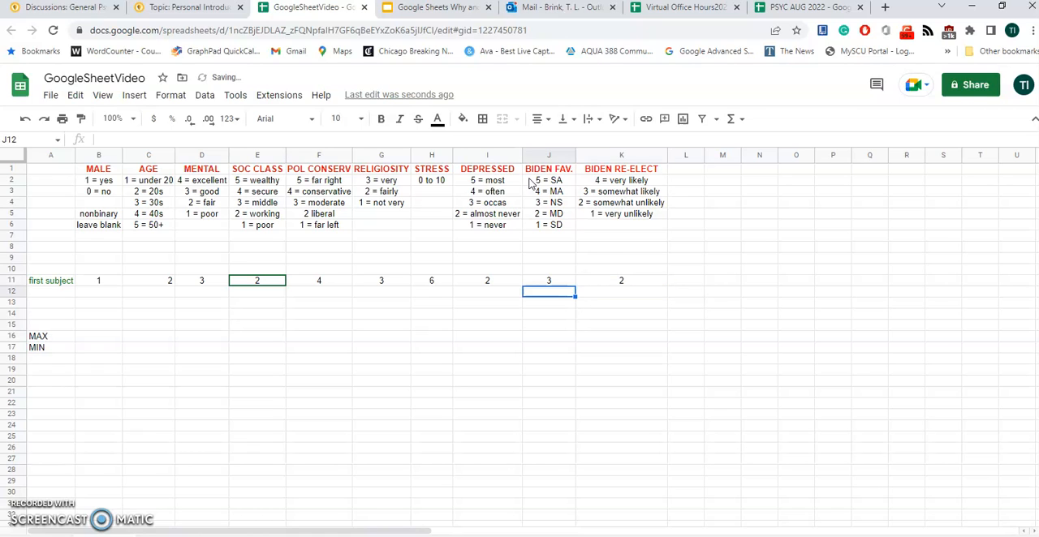
key("Left")
key("Left")
key("Right")
type("0")
key("Tab")
type("1")
key("Tab")
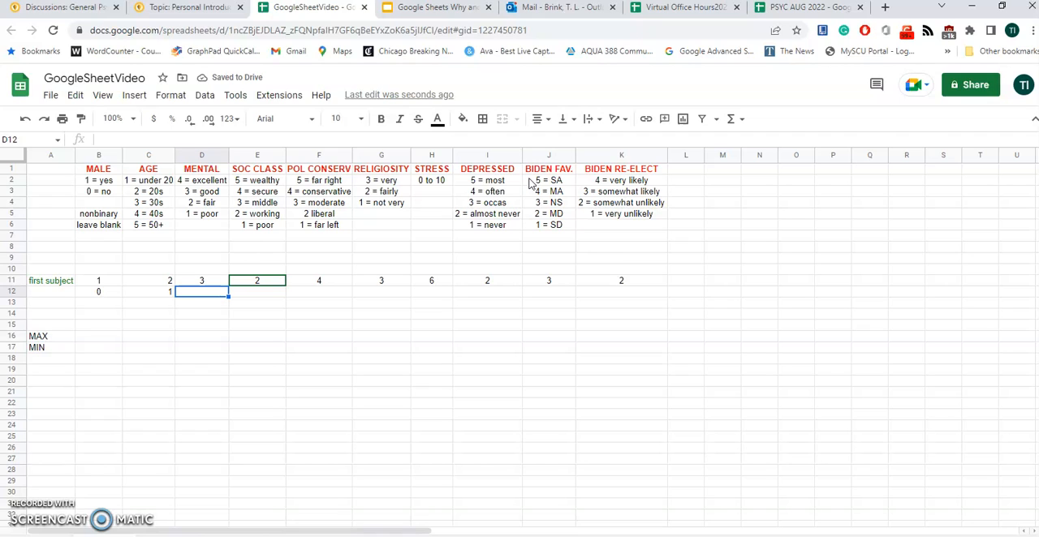
type("2")
key("Tab")
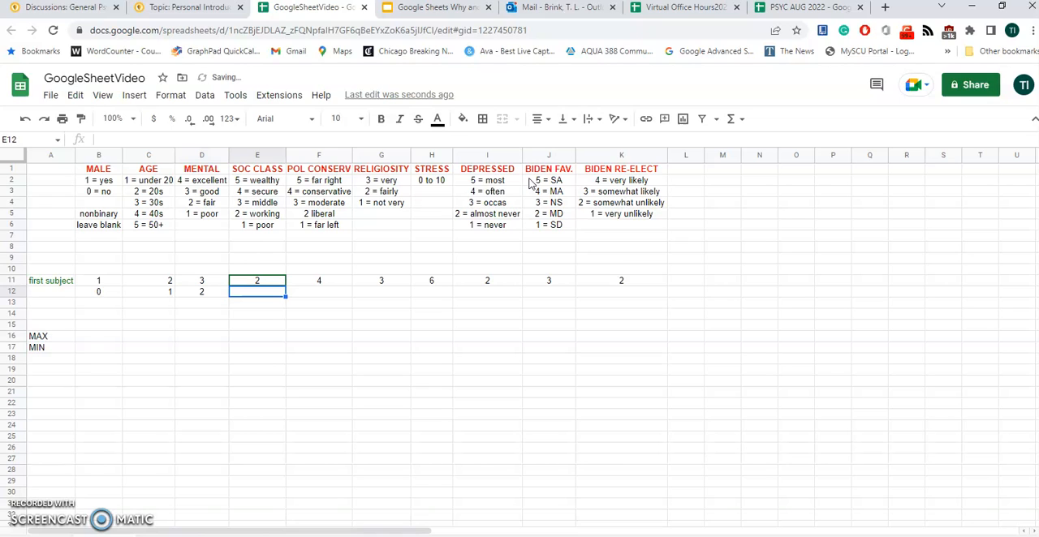
Enter the second subject's SOC CLASS as 4, POL CONSERV as 3 and RELIGIOSITY as 1 in row 12
type("4")
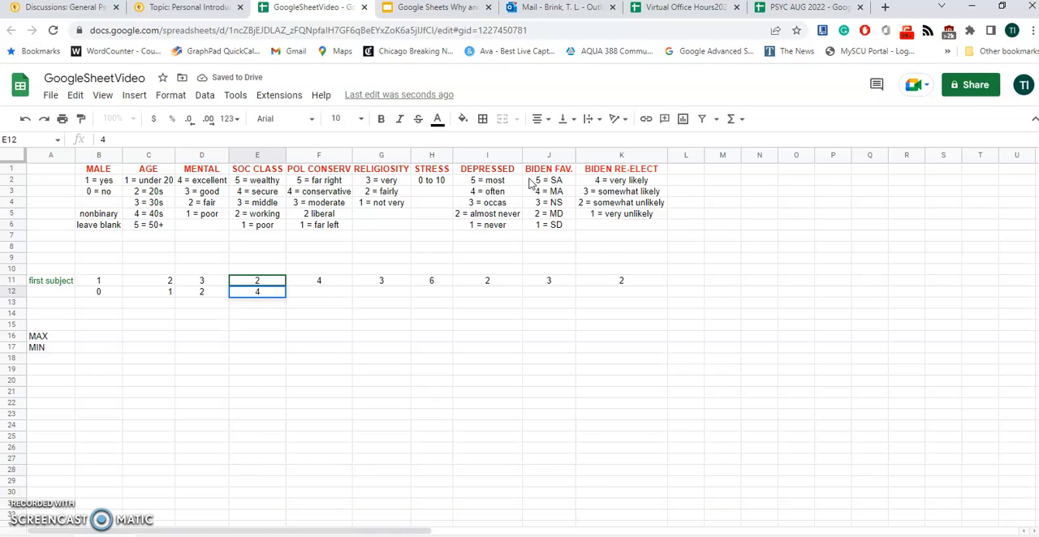
key("Tab")
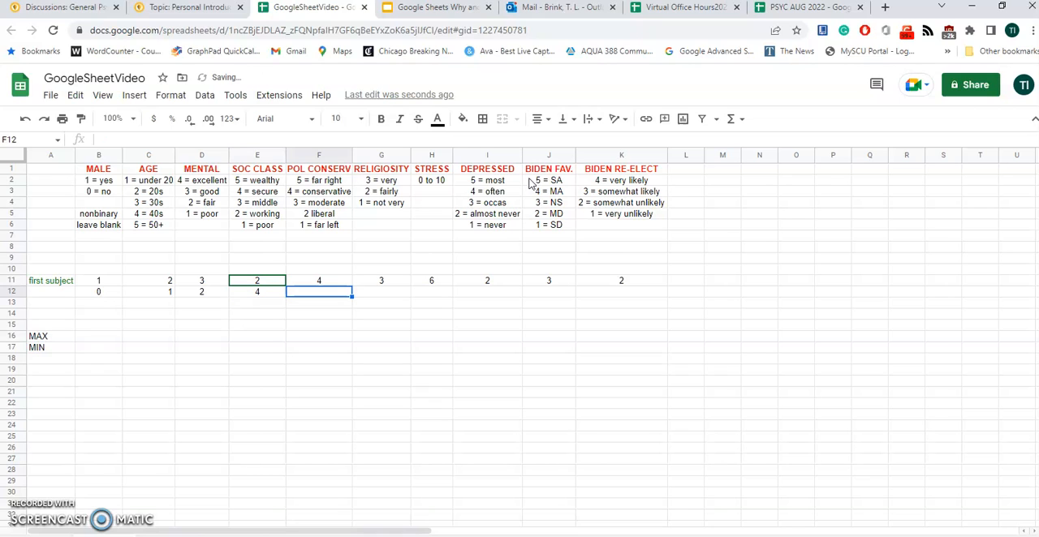
type("3")
key("Tab")
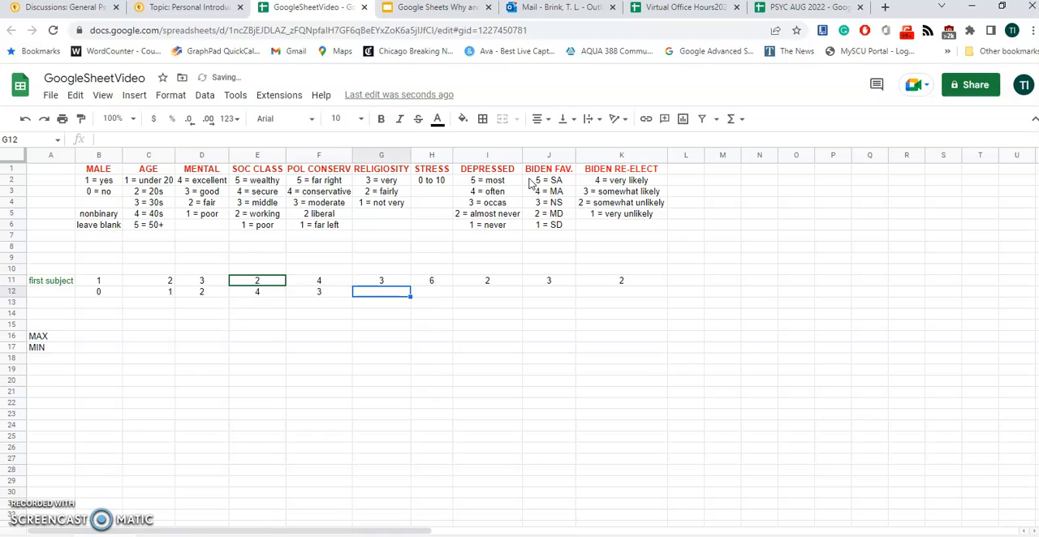
type("1")
key("Tab")
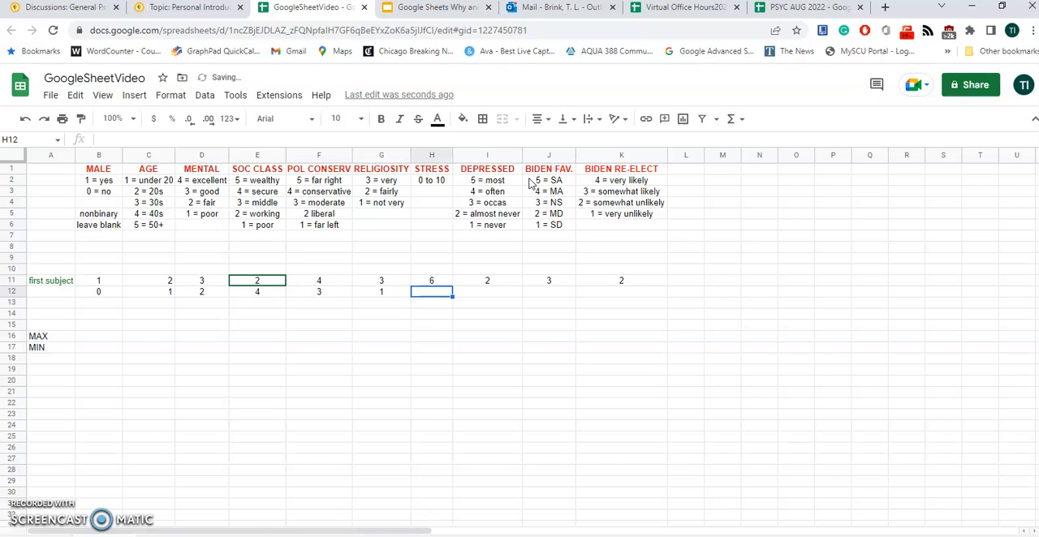
Complete the second subject's row 12 with STRESS 8, DEPRESSED 4, BIDEN FAV. 2 and BIDEN RE-ELECT 1
type("8")
key("Tab")
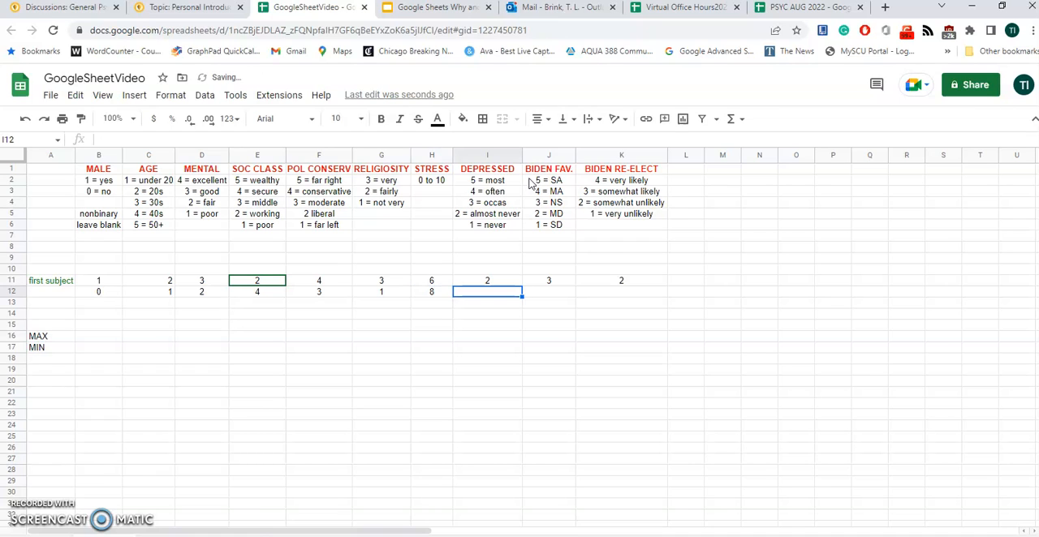
type("4")
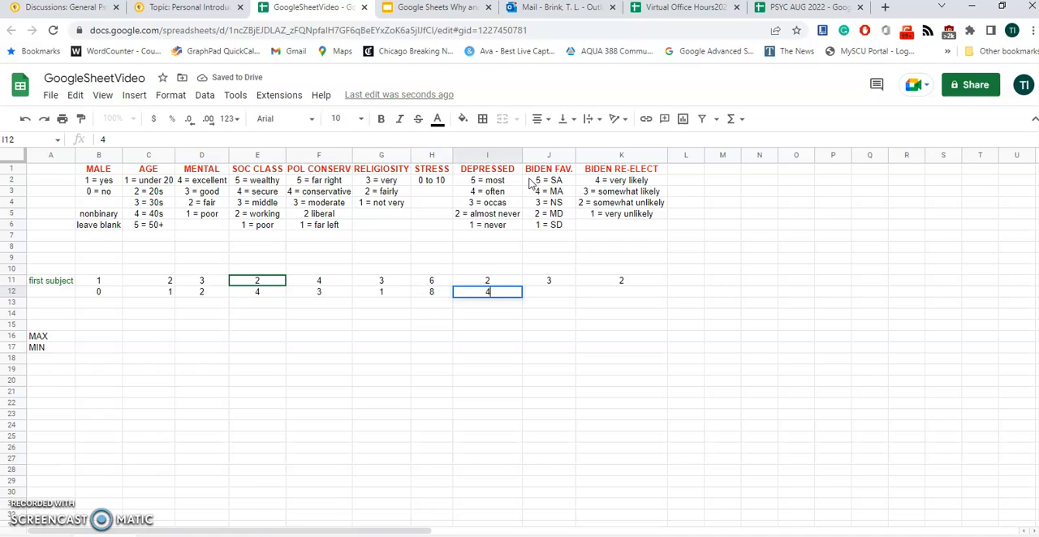
key("Tab")
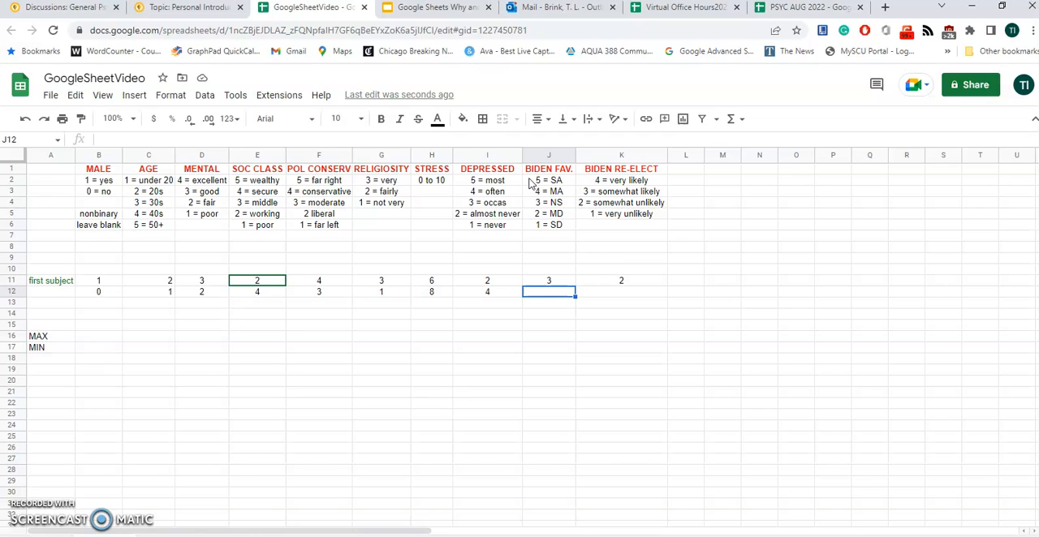
type("2")
key("Tab")
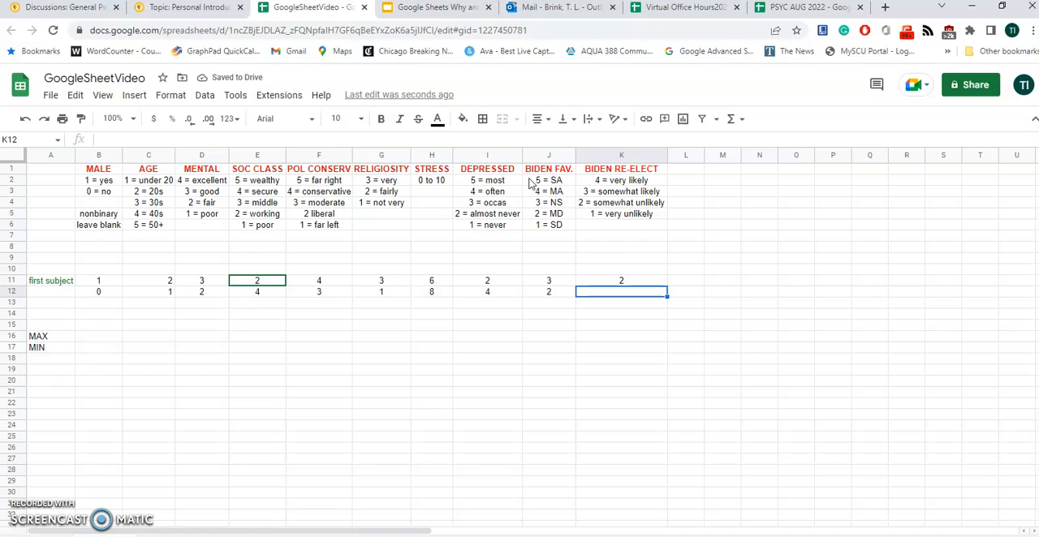
type("1")
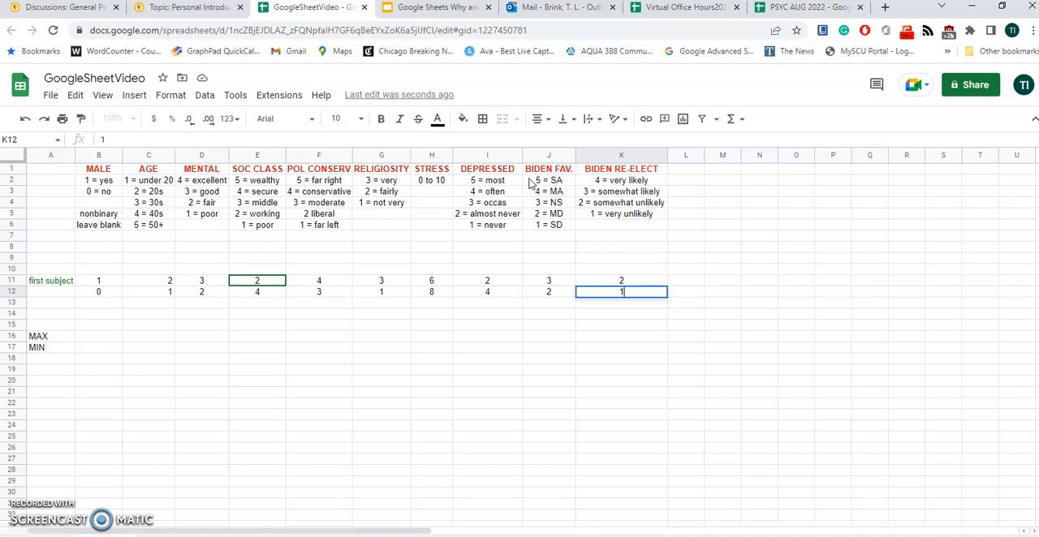
key("Return")
Start the third subject in row 13 with MALE 1, AGE 1 and MENTAL 1
key("Left")
key("Left")
key("Left")
key("Left")
key("Left")
key("Left")
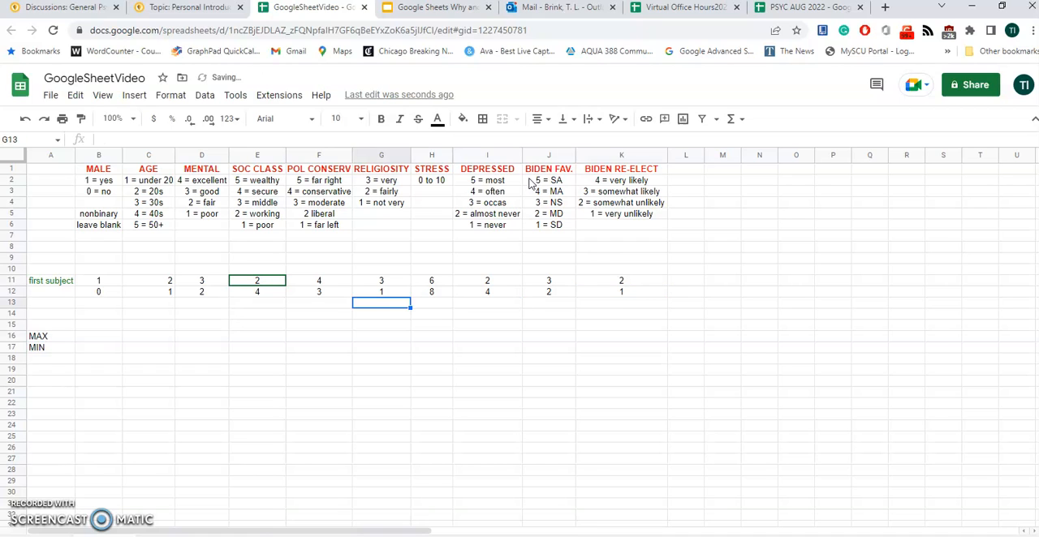
key("Left")
key("Left")
key("Left")
key("Left")
key("Right")
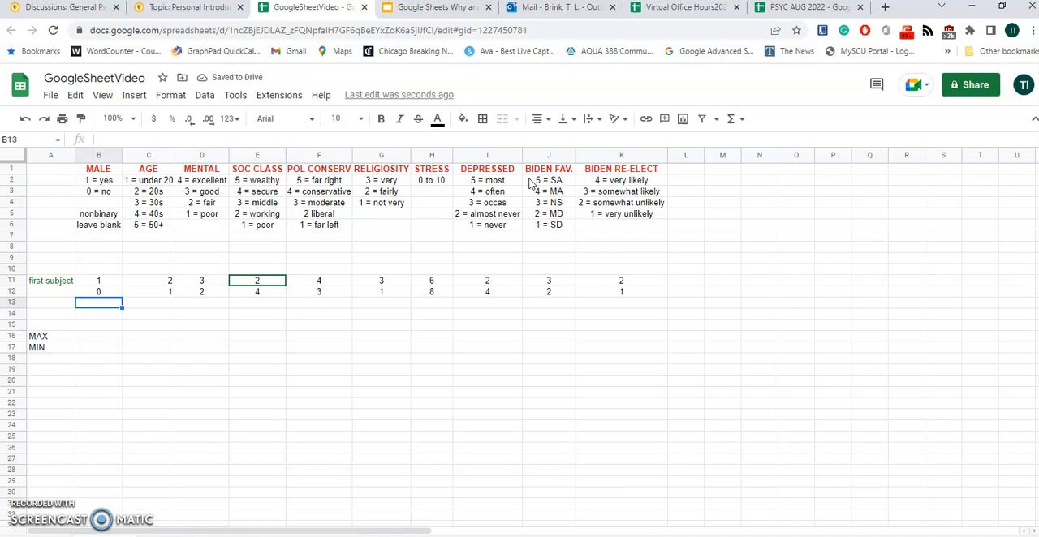
type("1")
key("Tab")
type("1")
key("Tab")
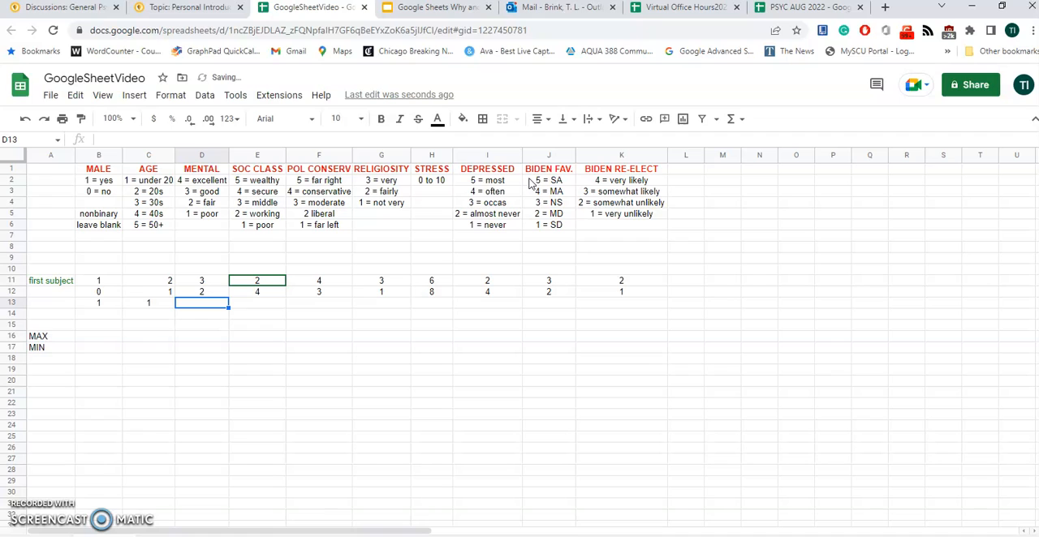
type("1")
key("Tab")
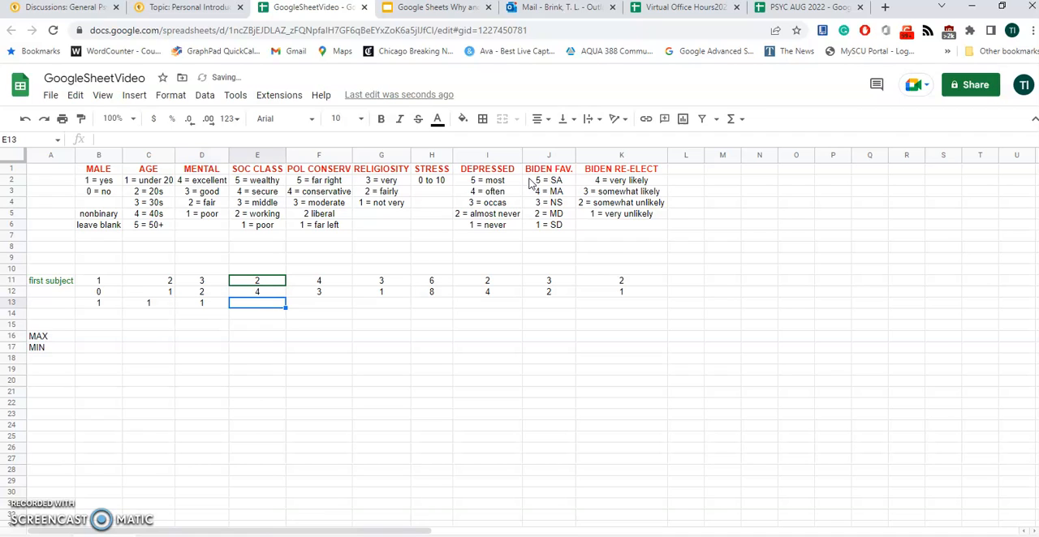
Enter the third subject's SOC CLASS as 3, POL CONSERV as 4 and RELIGIOSITY as 0 in row 13
type("3")
key("Tab")
type("4")
key("Tab")
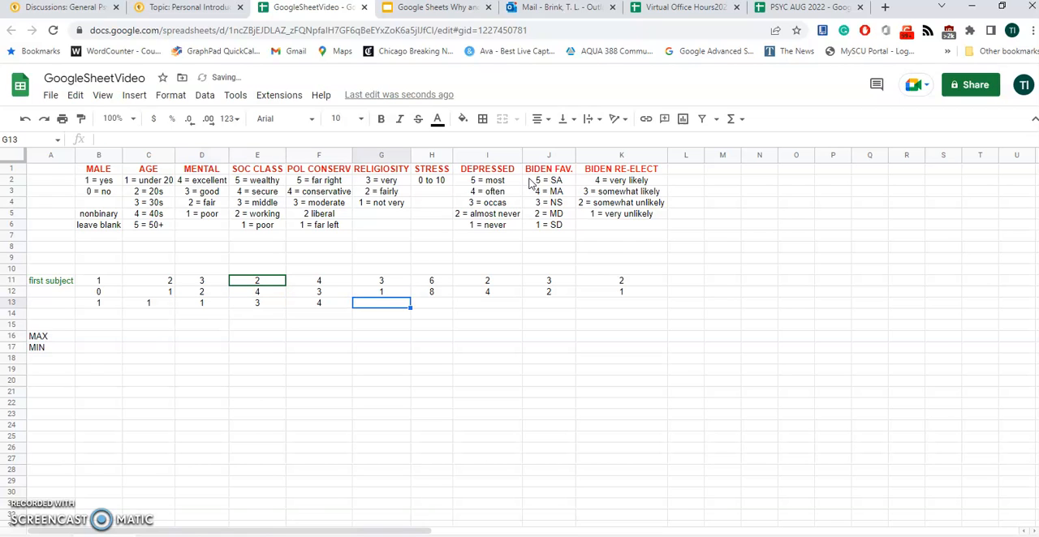
type("0")
key("Tab")
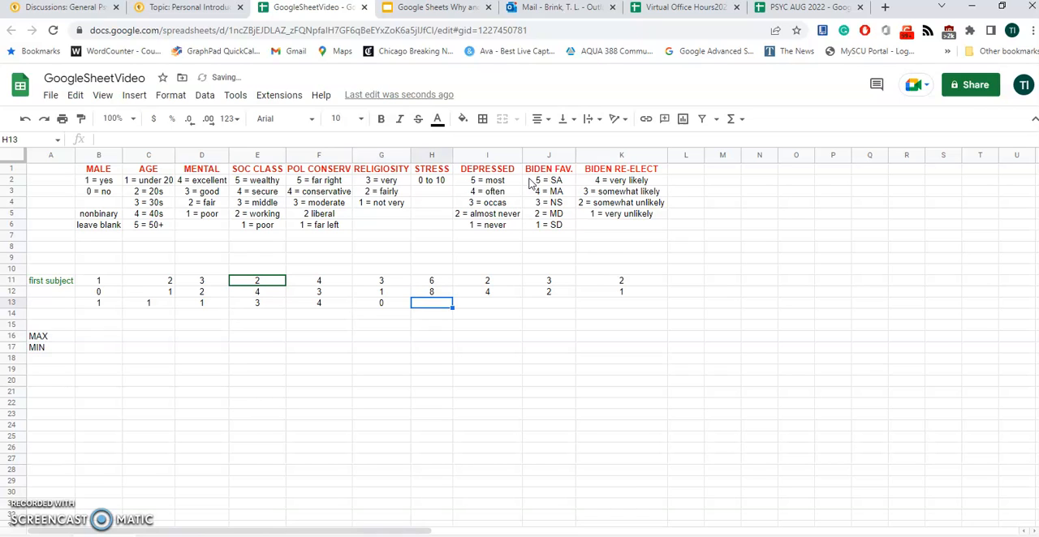
Complete row 13 with STRESS 9, DEPRESSED 6, BIDEN FAV. 4 and BIDEN RE-ELECT 1
type("9")
key("Tab")
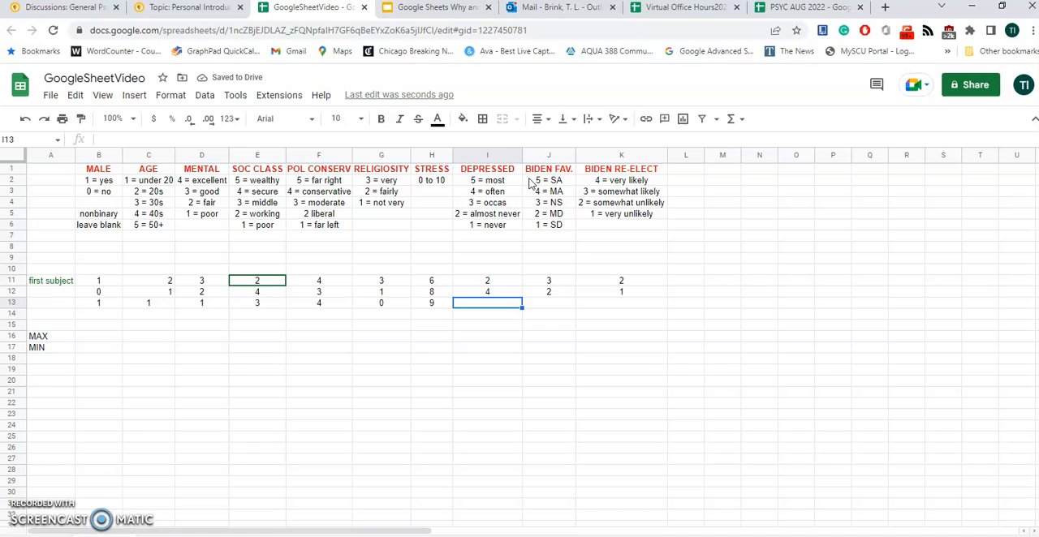
type("6")
key("Tab")
type("4")
key("Tab")
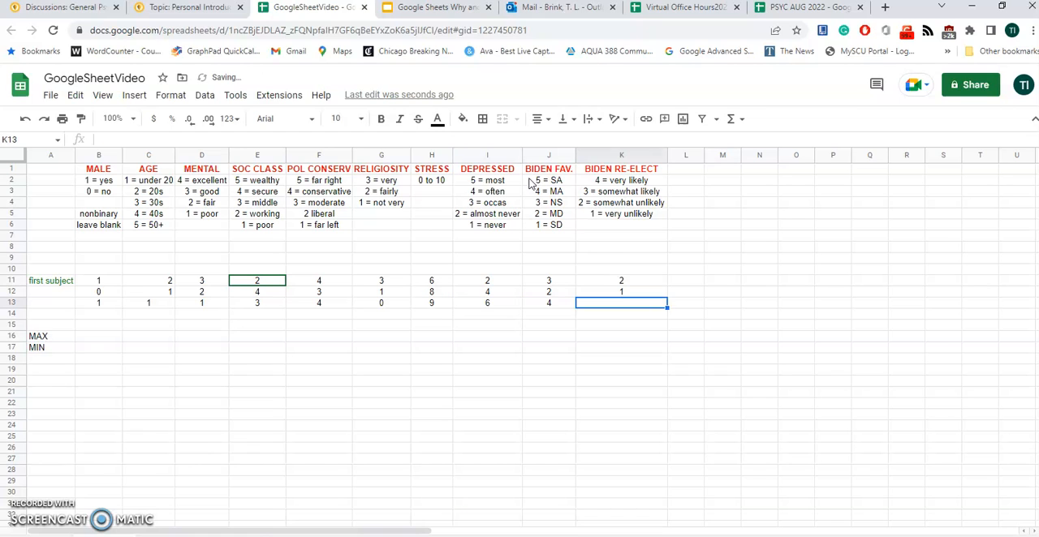
type("1")
key("Tab")
key("Down")
key("Down")
key("Down")
key("Down")
key("Down")
key("Down")
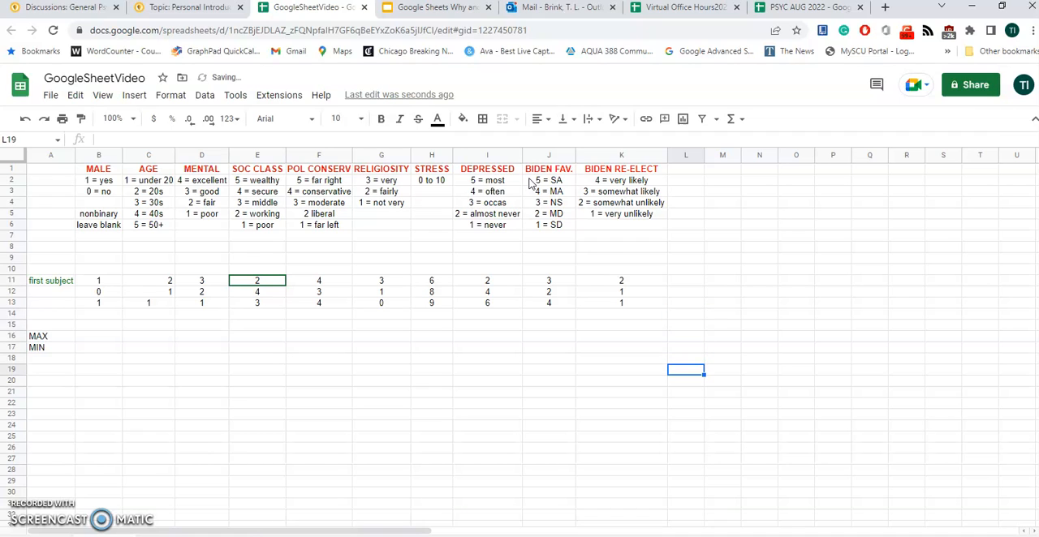
key("Left")
key("Left")
key("Left")
key("Left")
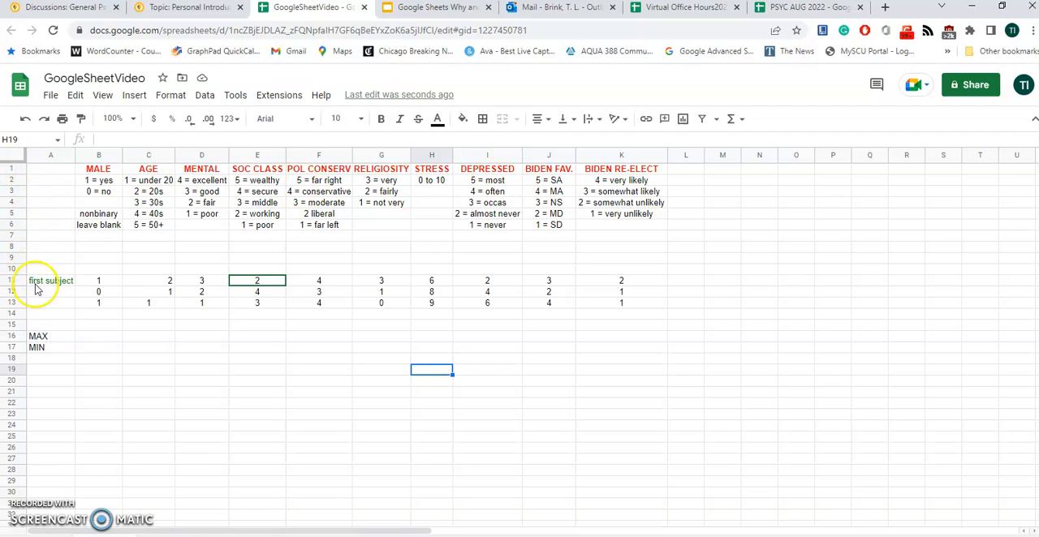
In the MAX row, insert a MAX function in B16 over the MALE scores B11:B13
left_click(41, 337)
left_click(42, 348)
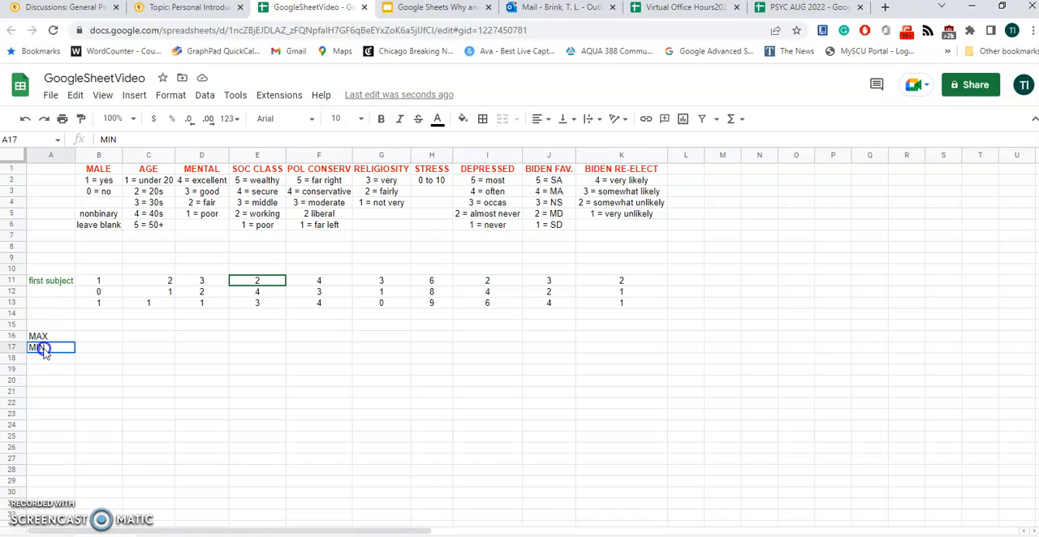
left_click(88, 338)
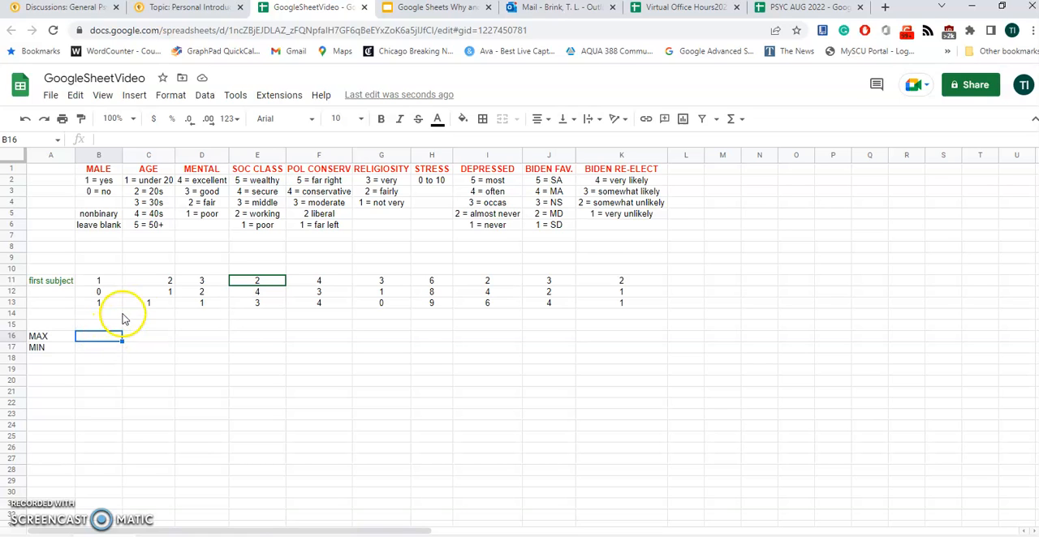
left_click(730, 119)
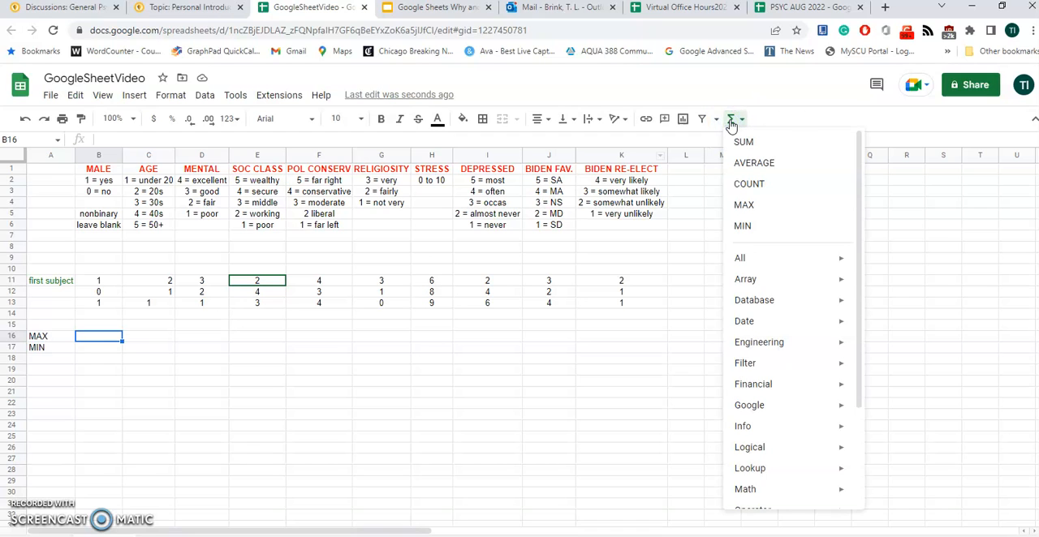
left_click(742, 206)
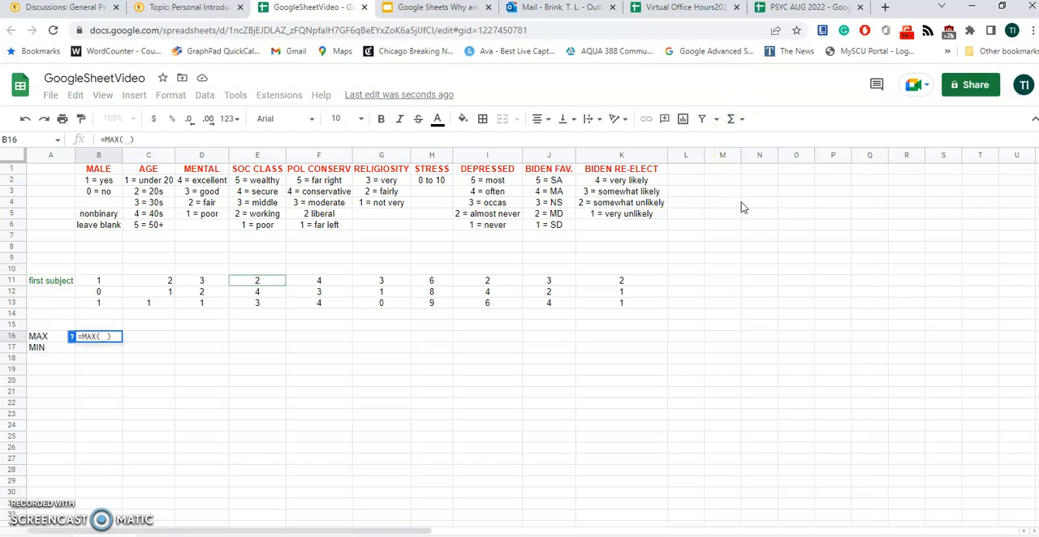
left_click(95, 282)
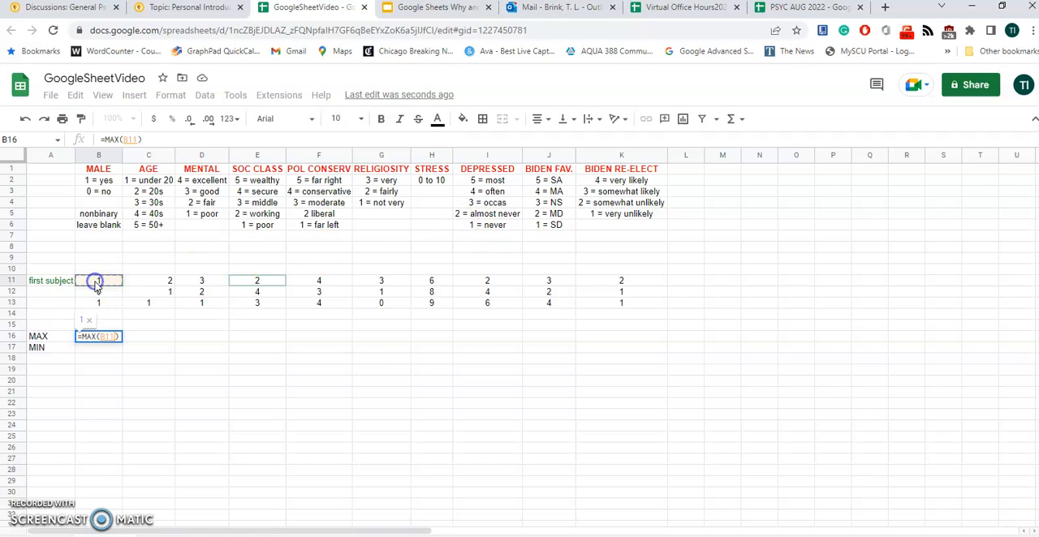
key("shift+Down")
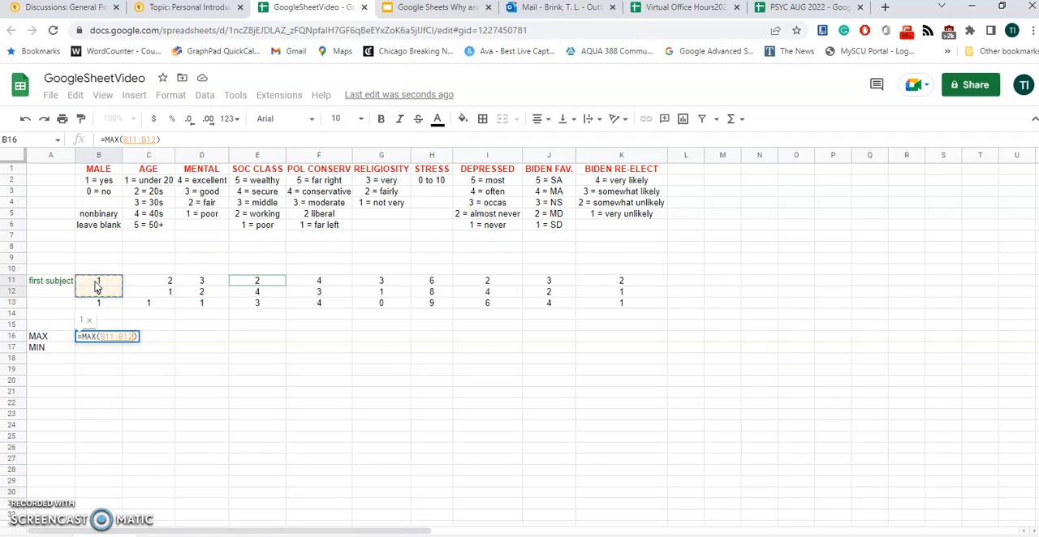
key("shift+Down")
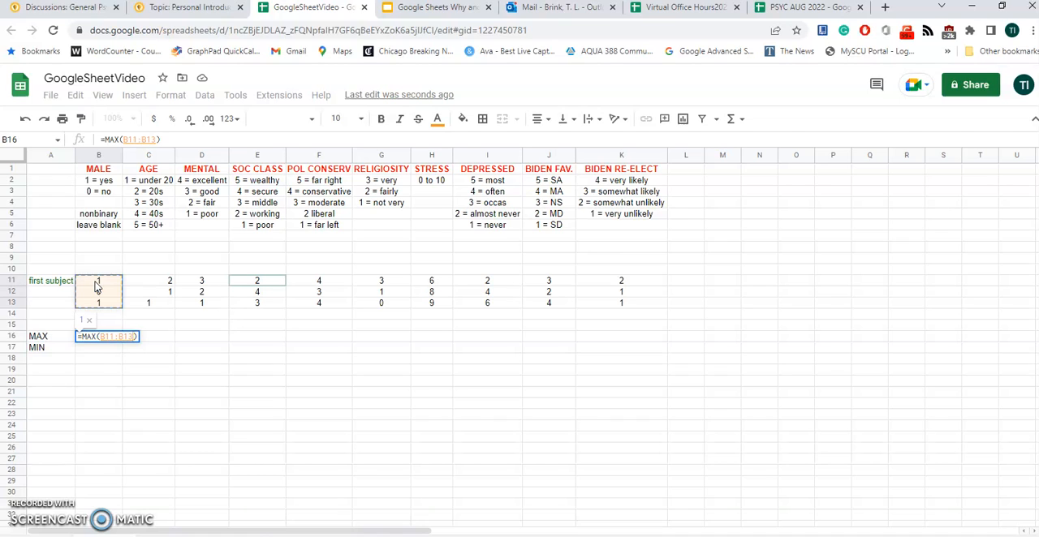
key("Return")
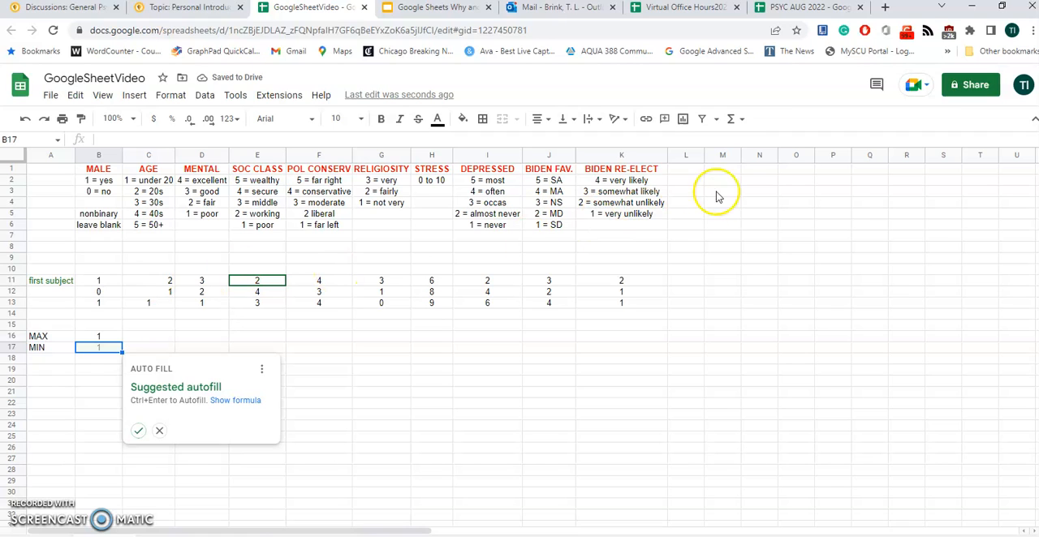
In the MIN row, insert a MIN function in B17 over the MALE scores B11:B13
left_click(740, 122)
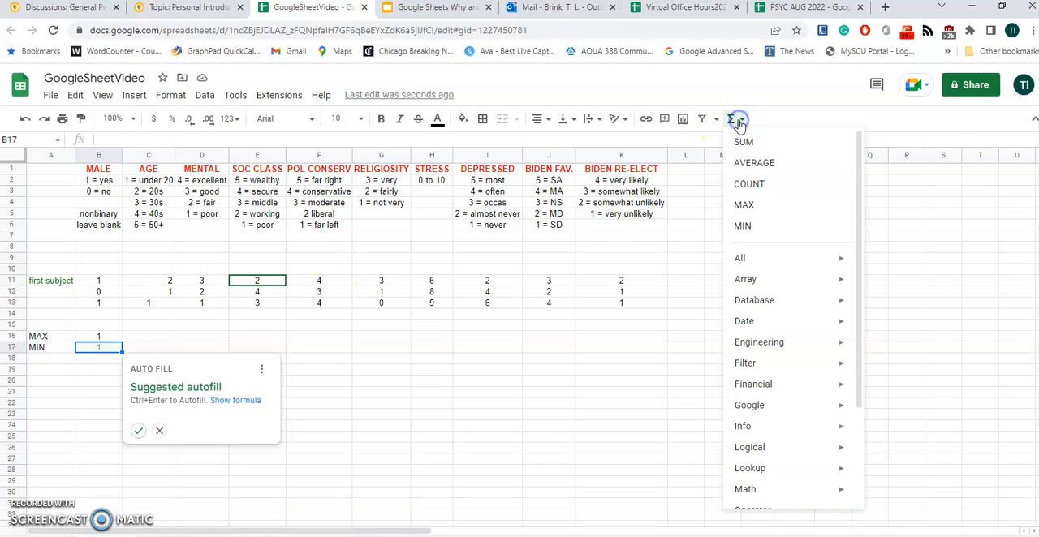
left_click(736, 226)
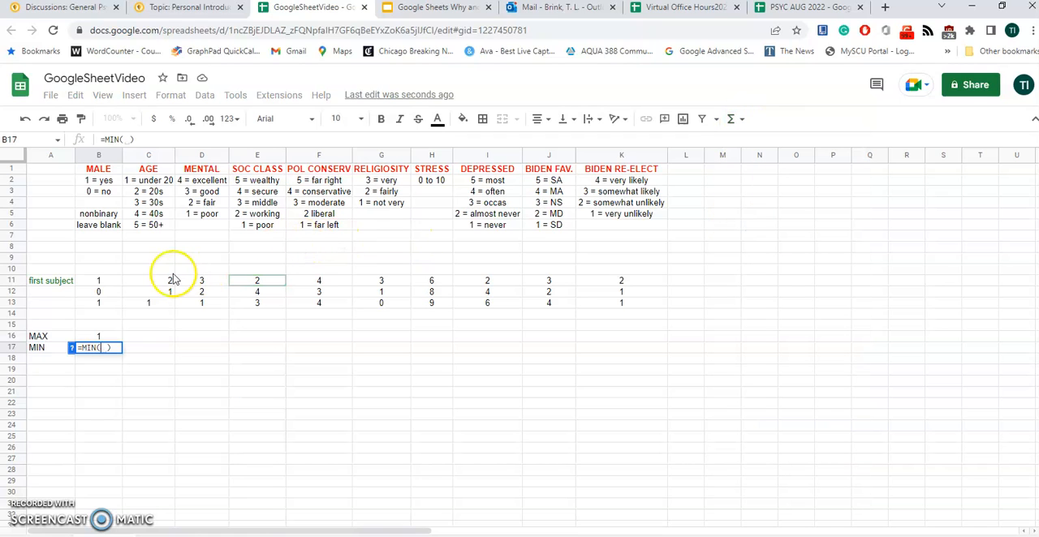
left_click(102, 282)
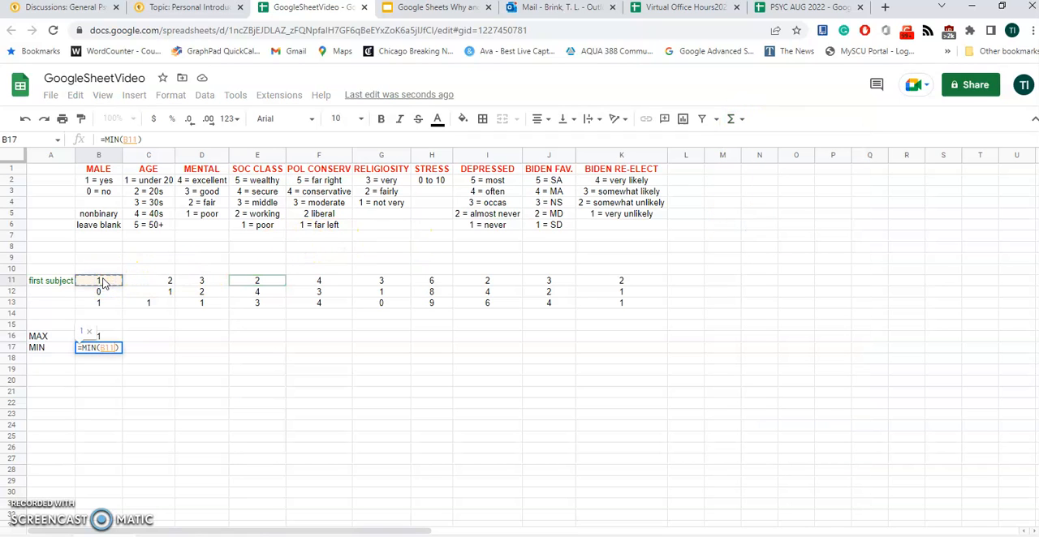
key("shift+Down")
key("shift+Down")
key("Return")
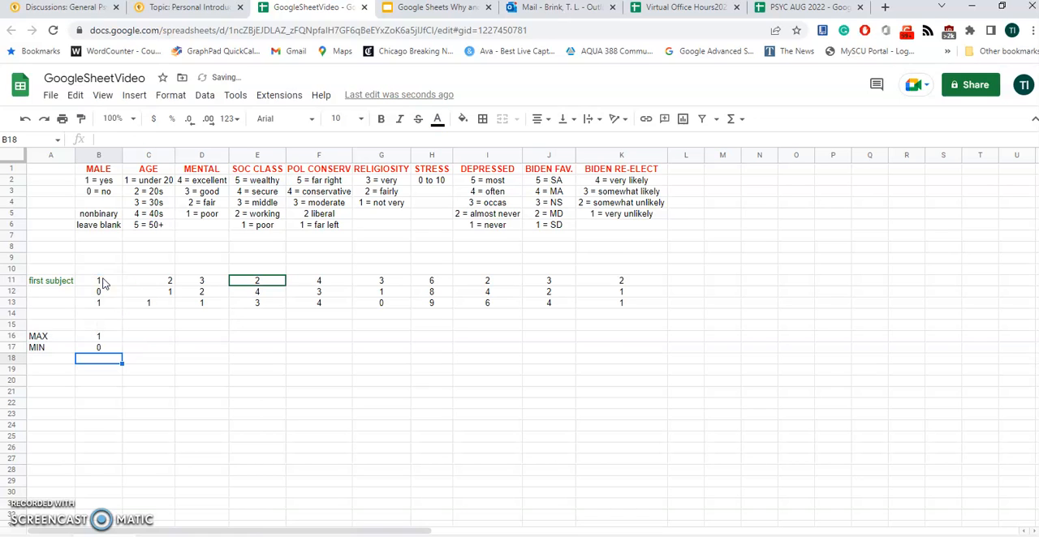
Fill the MAX and MIN formulas from B16:B17 across all variables through column K
left_click(97, 337)
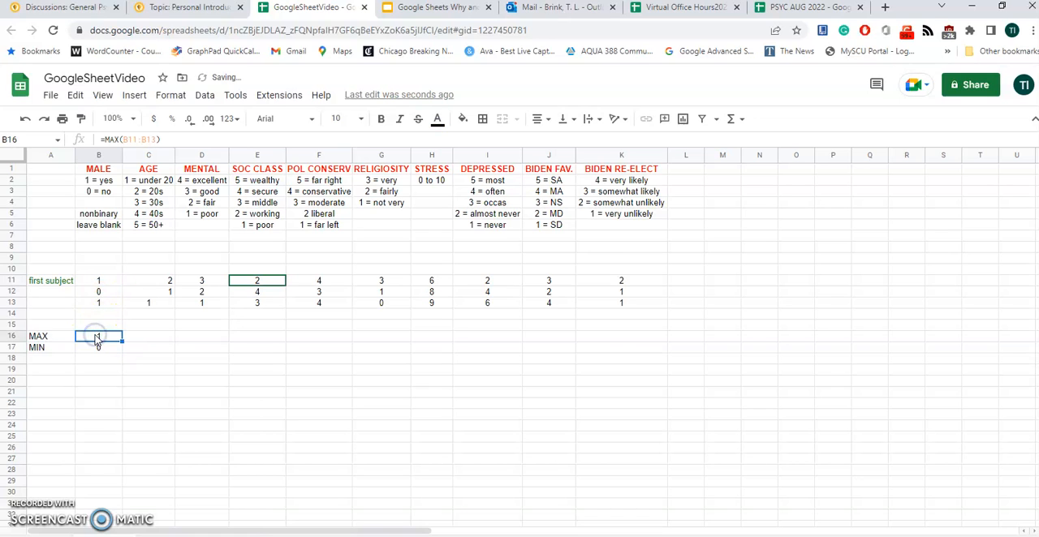
left_click_drag(96, 337, 97, 344)
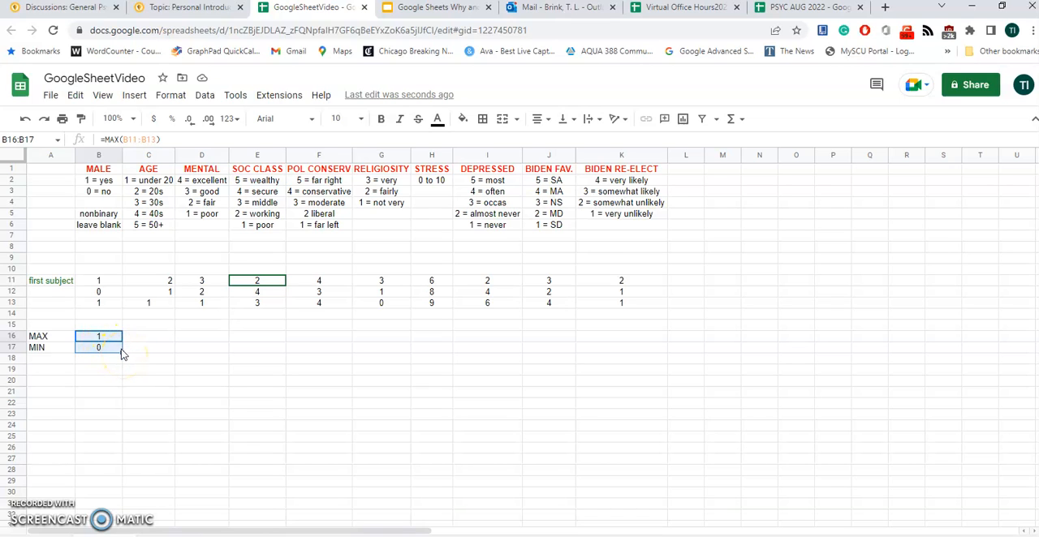
left_click_drag(120, 349, 608, 332)
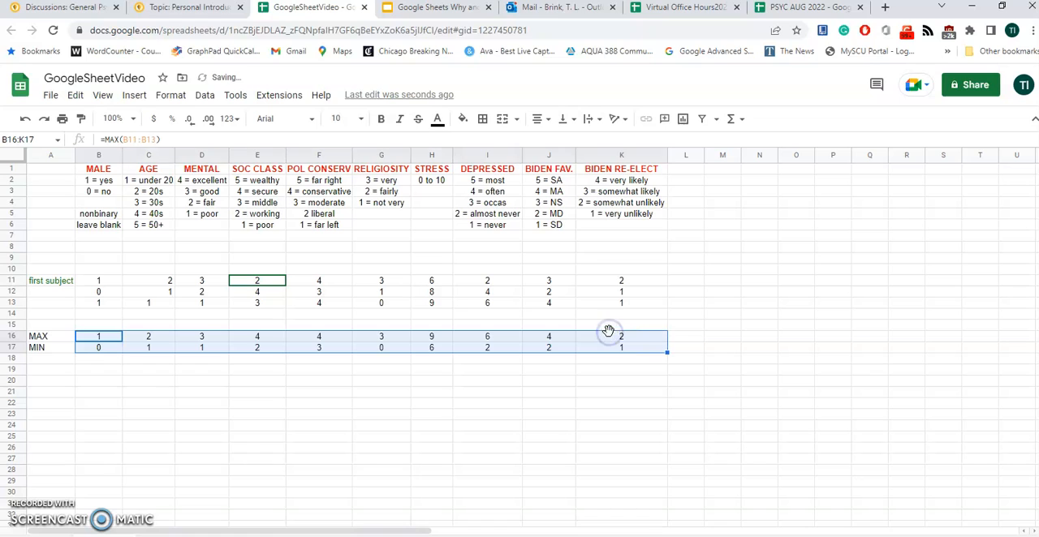
left_click(722, 294)
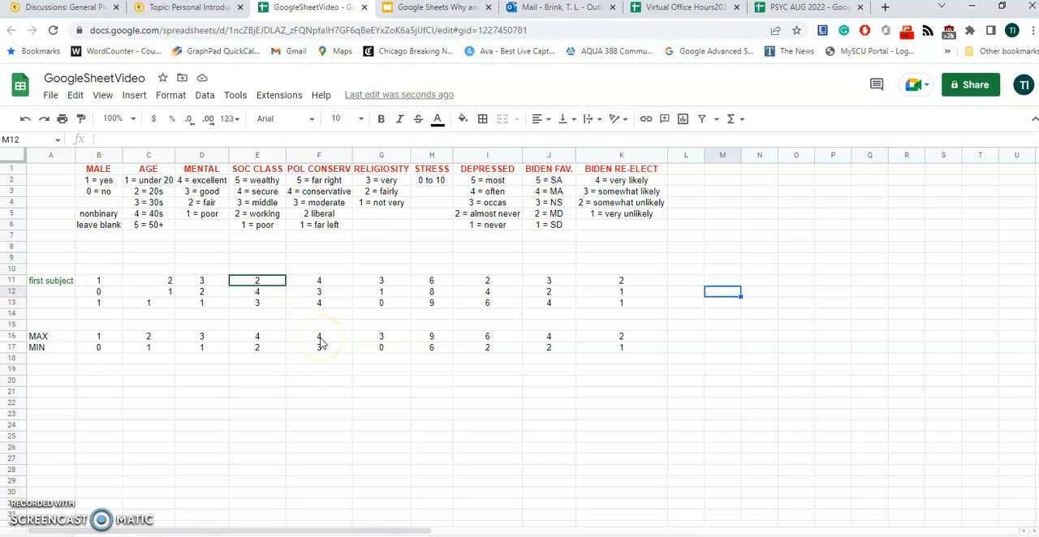
Correct the out-of-range RELIGIOSITY score in row 13 to 1
left_click(383, 363)
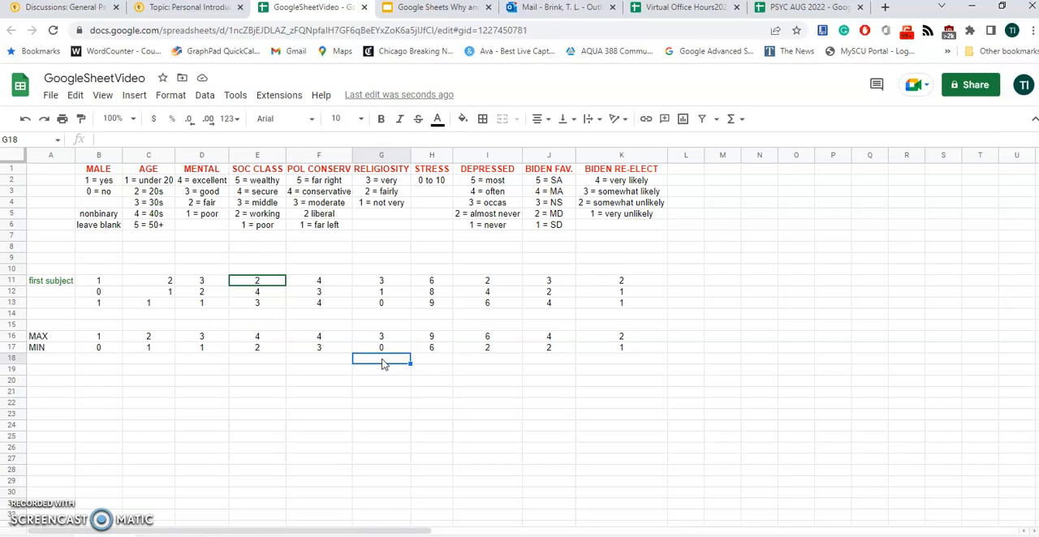
key("Up")
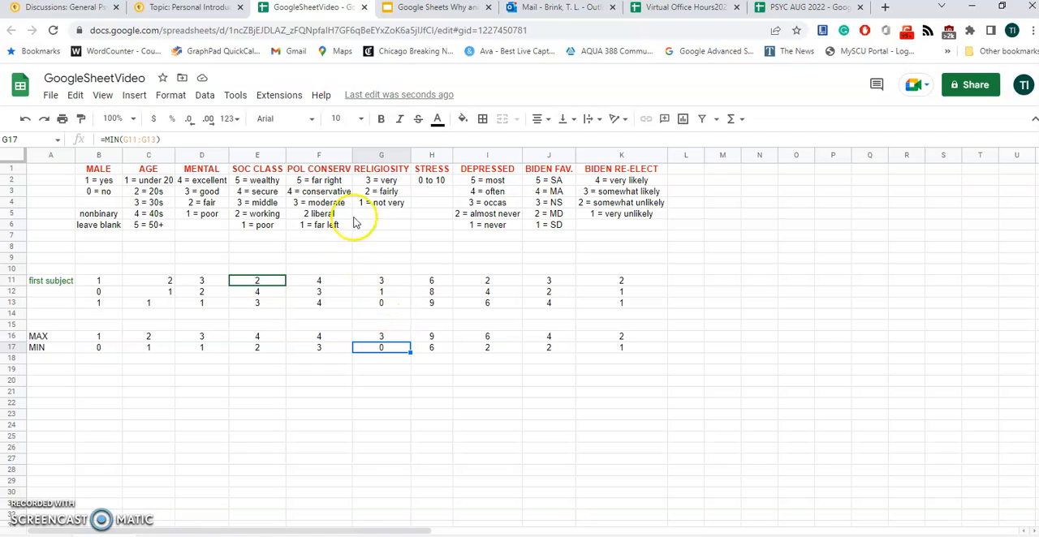
left_click(379, 303)
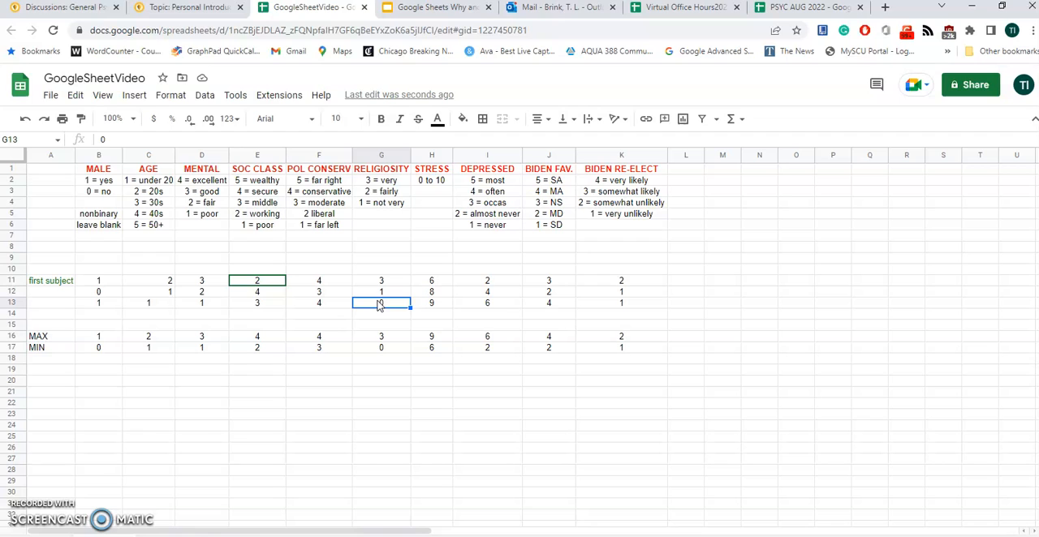
type("1")
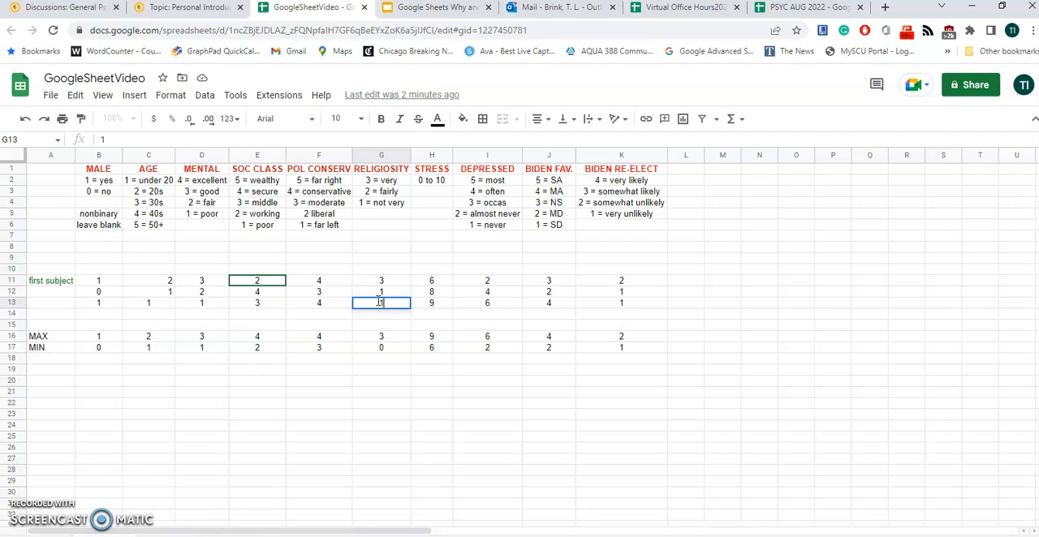
key("Tab")
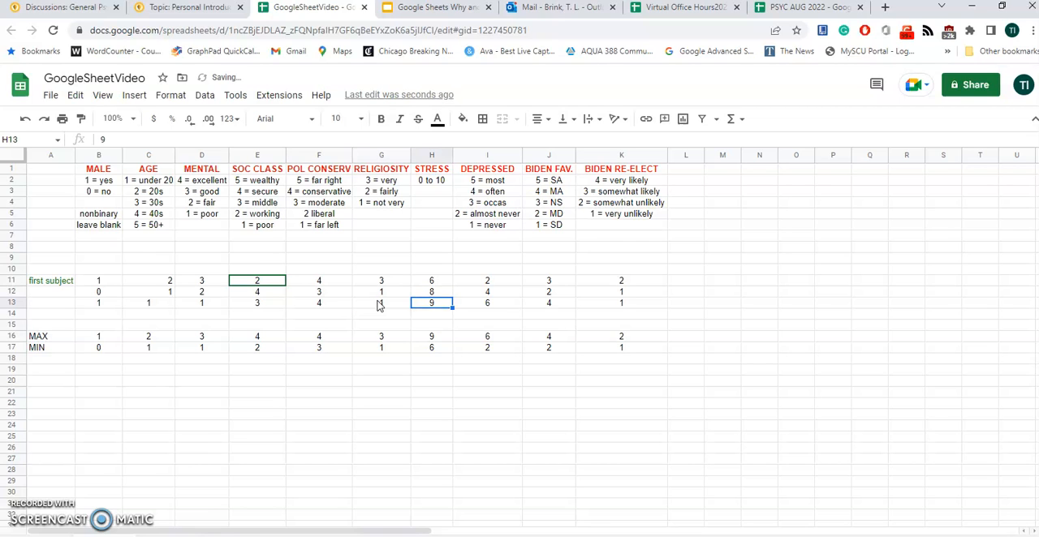
Check the MAX and MIN of the STRESS column against its allowed 0 to 10 range
key("Down")
key("Down")
key("Down")
key("Up")
key("Down")
key("Up")
key("Down")
key("Up")
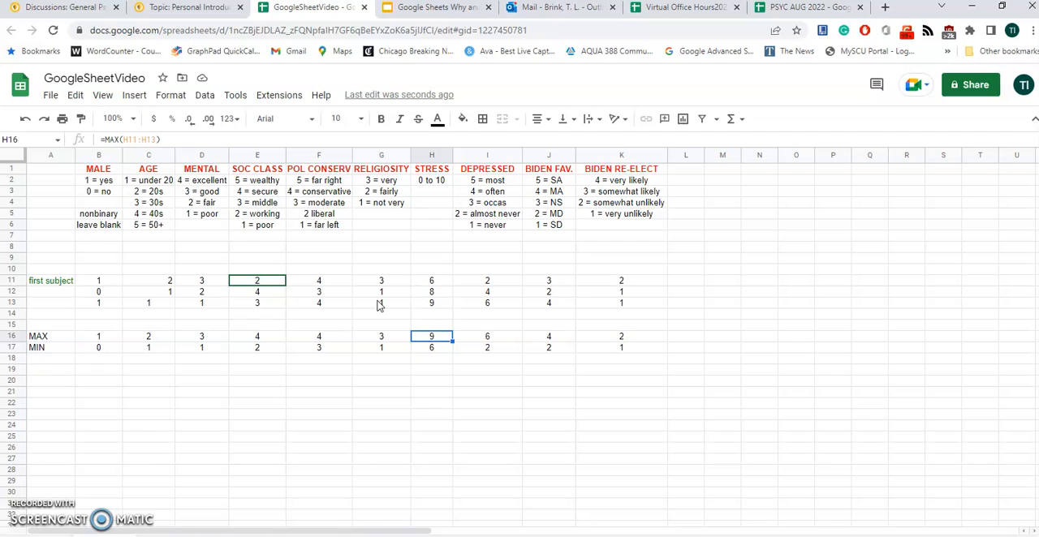
Correct the out-of-range DEPRESSED score in row 13 to 4
key("Right")
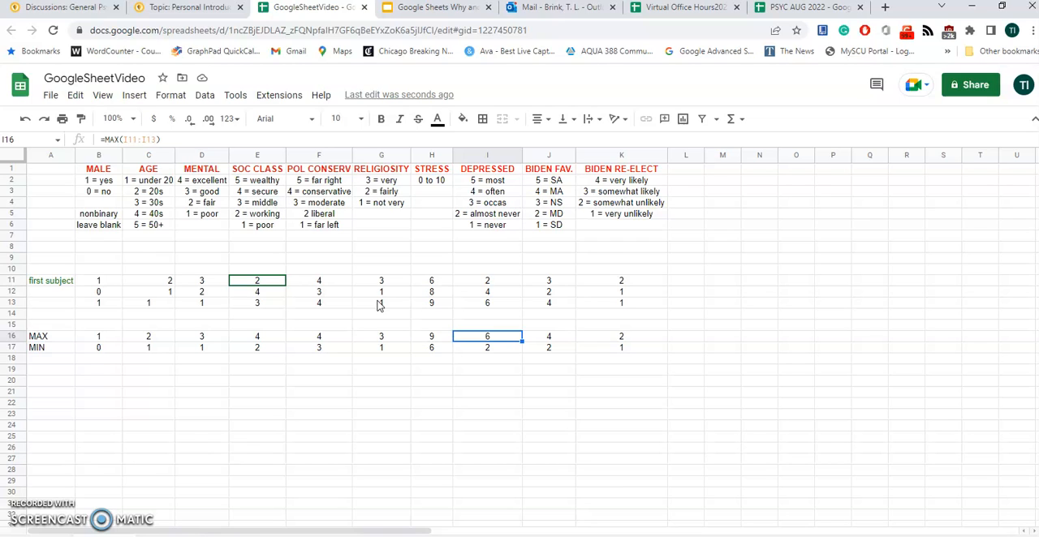
key("Up")
key("Up")
key("Up")
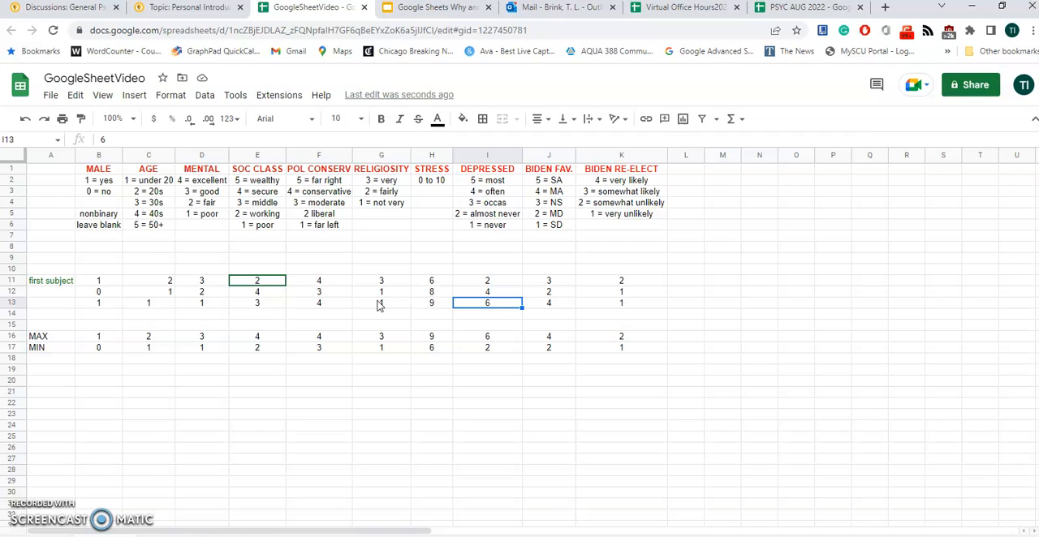
type("4")
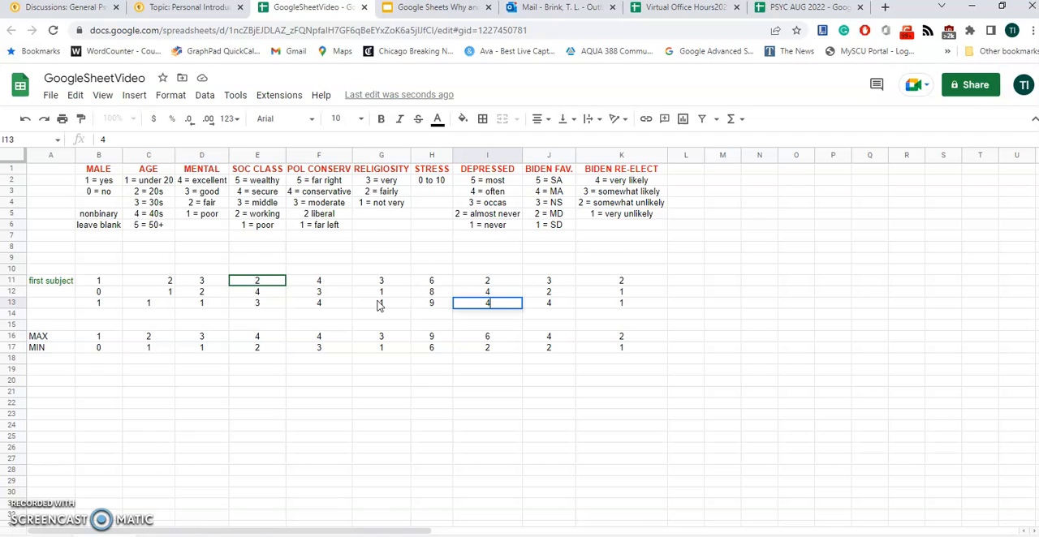
key("Return")
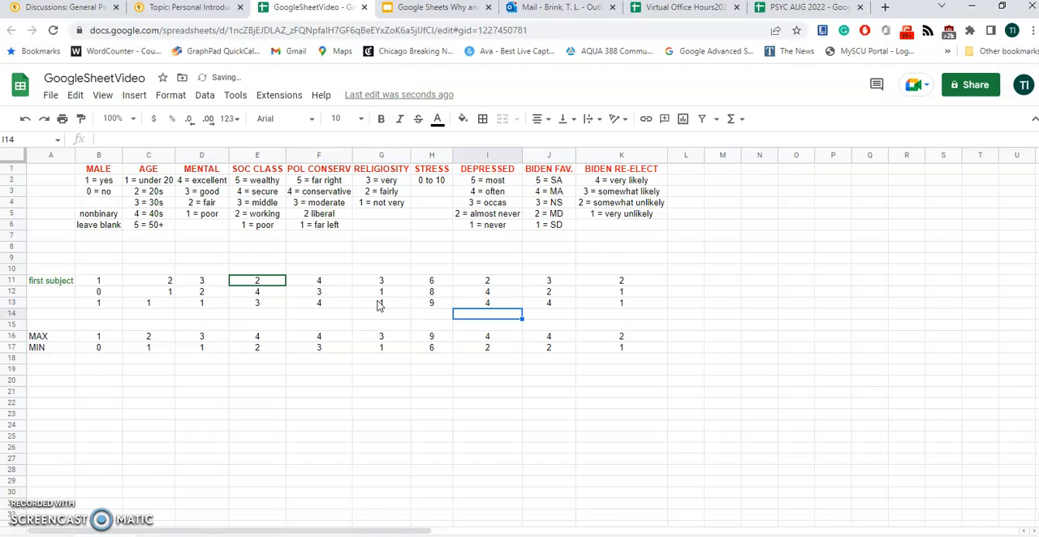
Check the MAX and MIN of the BIDEN FAV. and BIDEN RE-ELECT columns against their coding keys
key("Up")
key("Right")
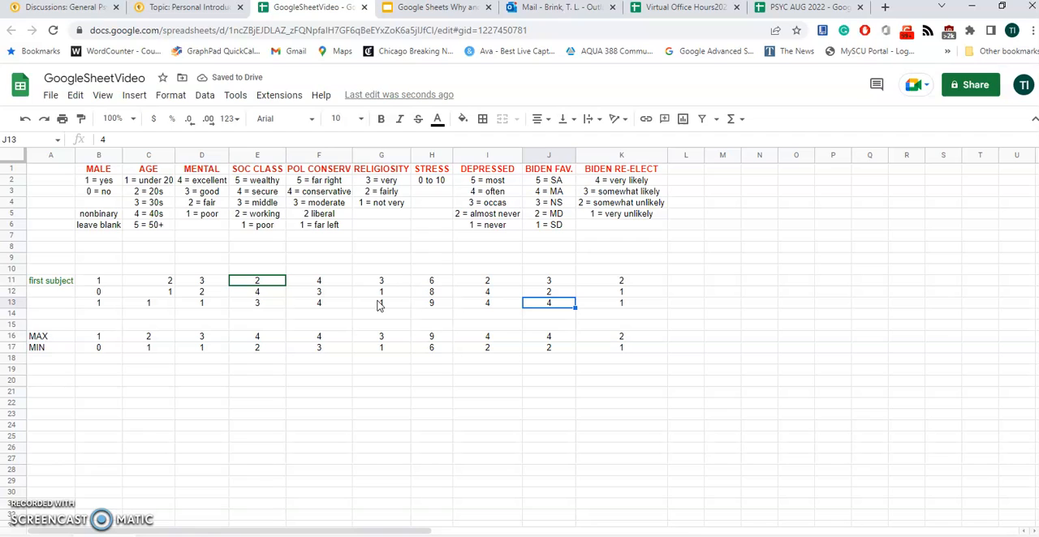
key("Right")
key("Down")
key("Down")
key("Down")
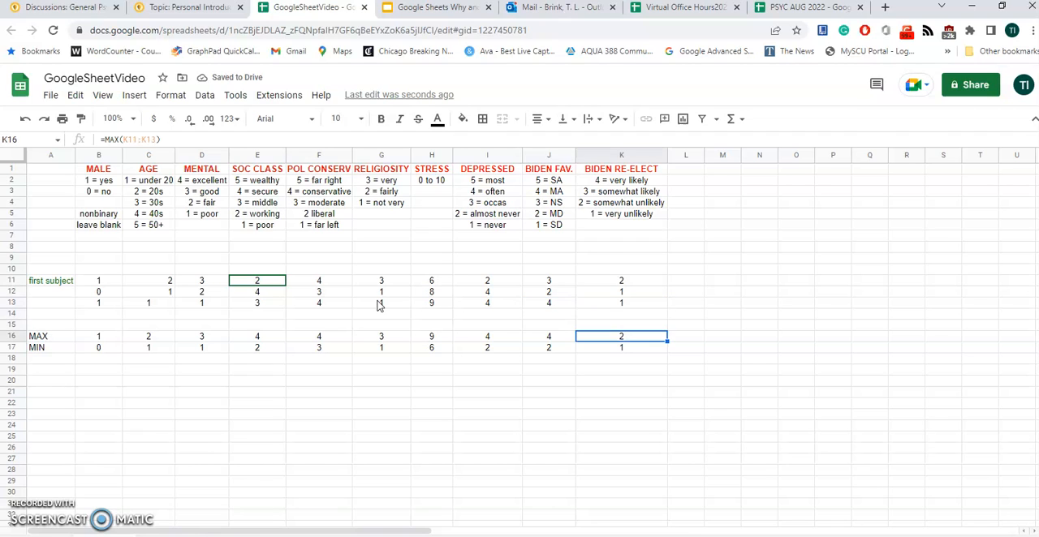
key("Left")
key("Down")
key("Right")
key("Left")
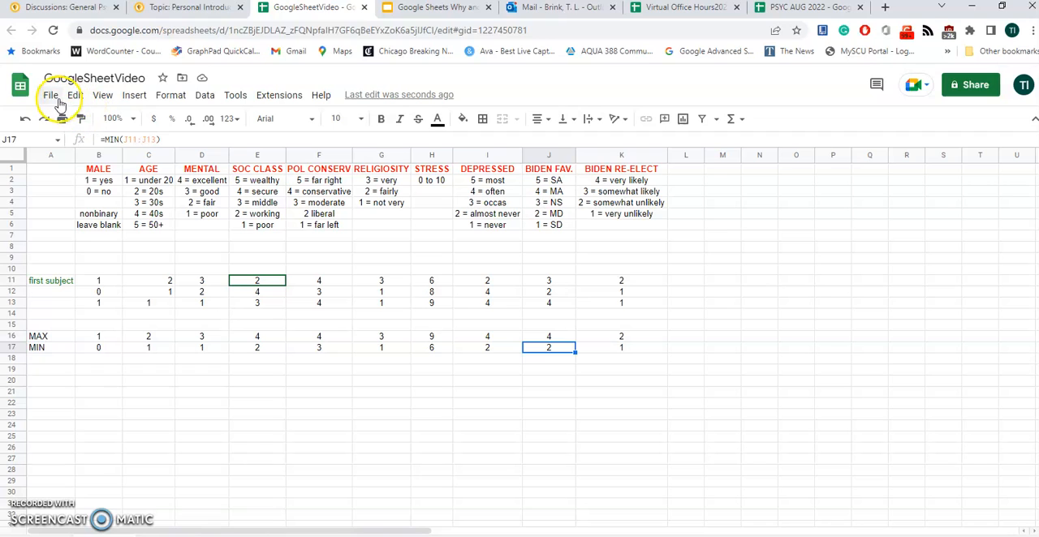
Make a copy of the spreadsheet named GoogleSheetVideoJASP in My Drive and close the original spreadsheet
left_click(51, 96)
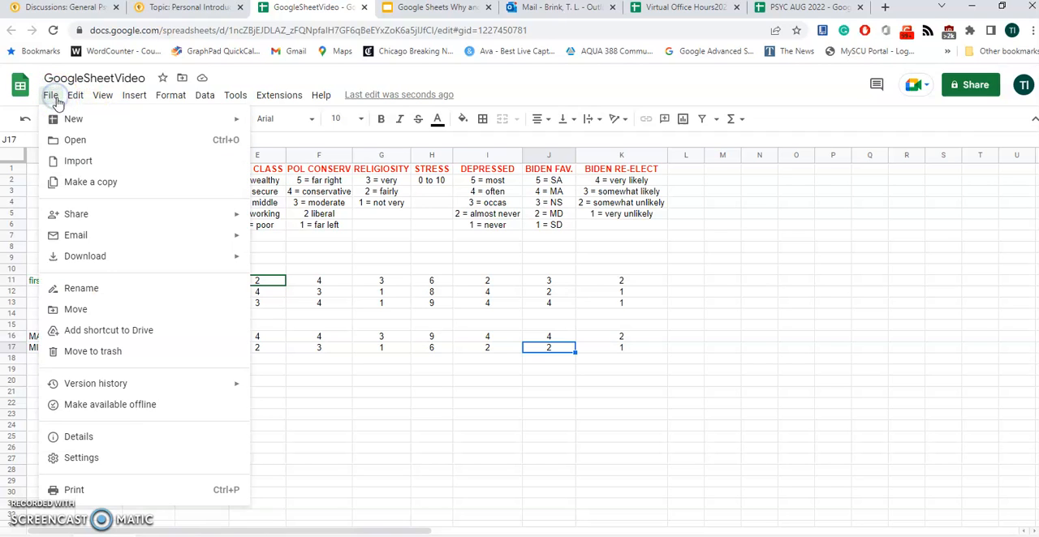
left_click(77, 185)
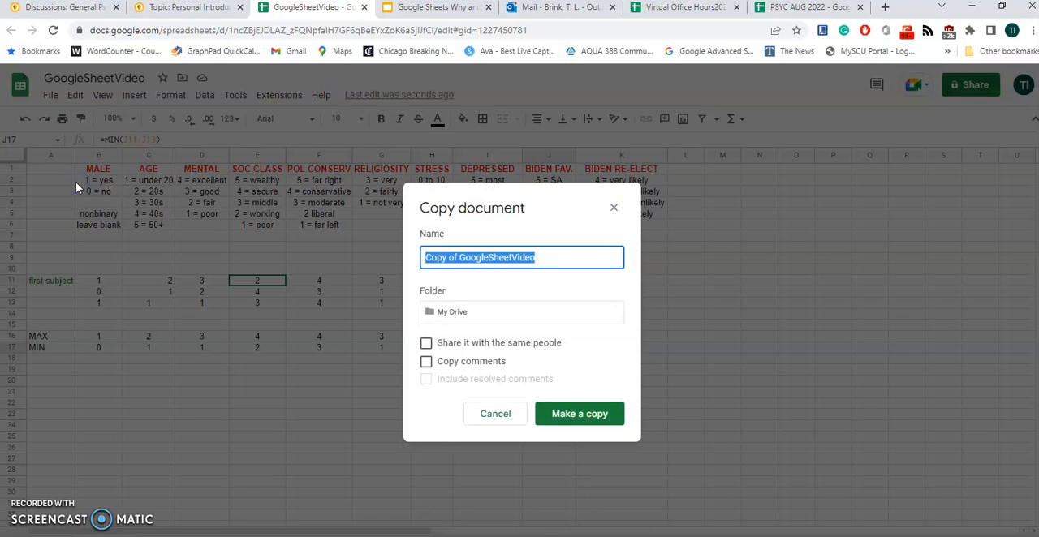
left_click(460, 257)
key("BackSpace")
key("BackSpace")
key("BackSpace")
key("BackSpace")
key("BackSpace")
key("BackSpace")
key("BackSpace")
key("BackSpace")
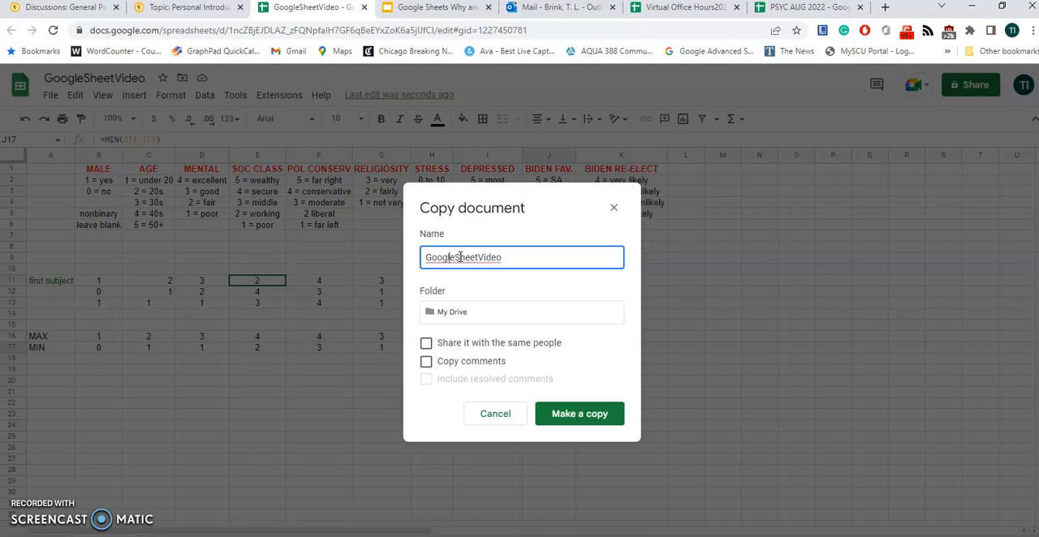
type("ASP")
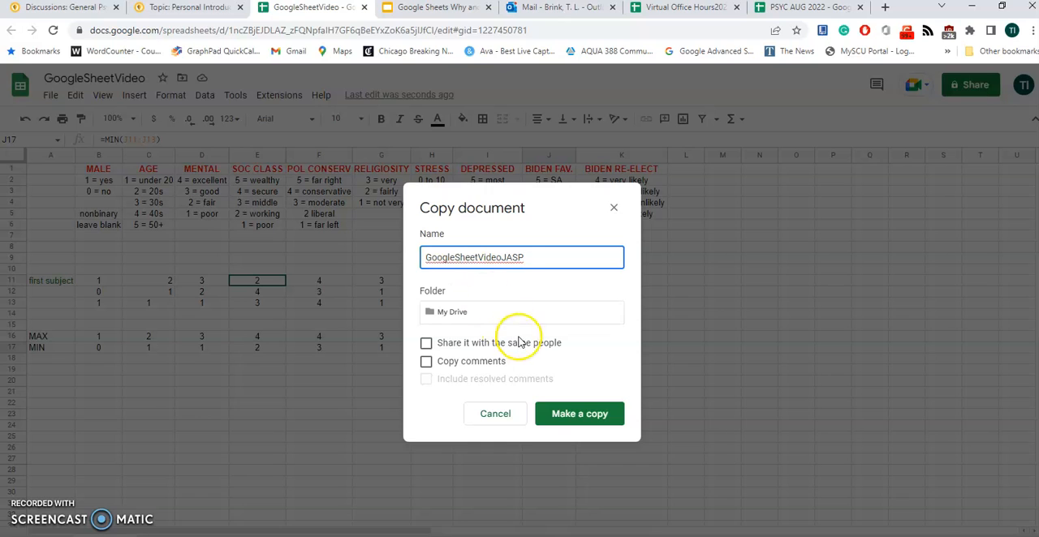
left_click(549, 414)
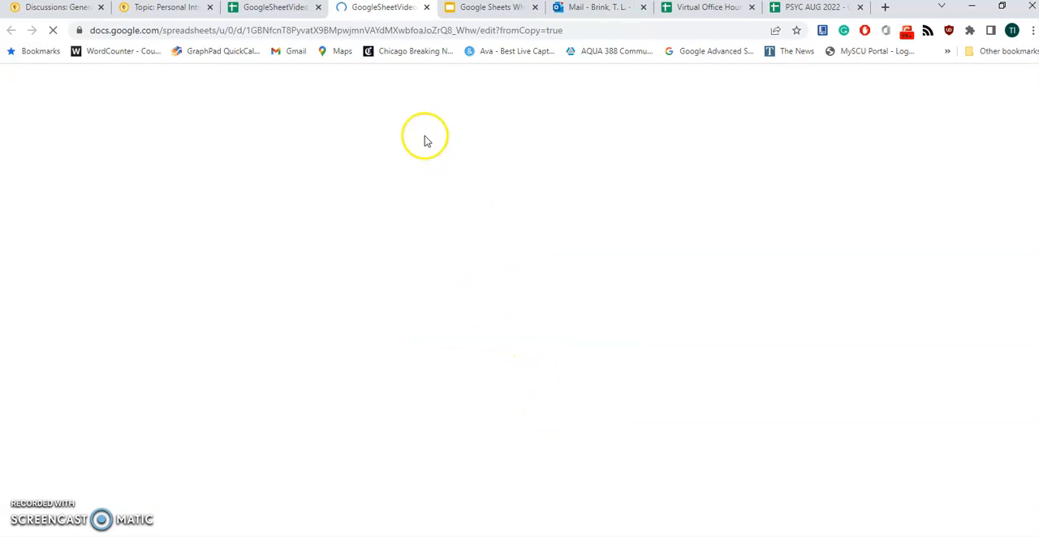
left_click(318, 9)
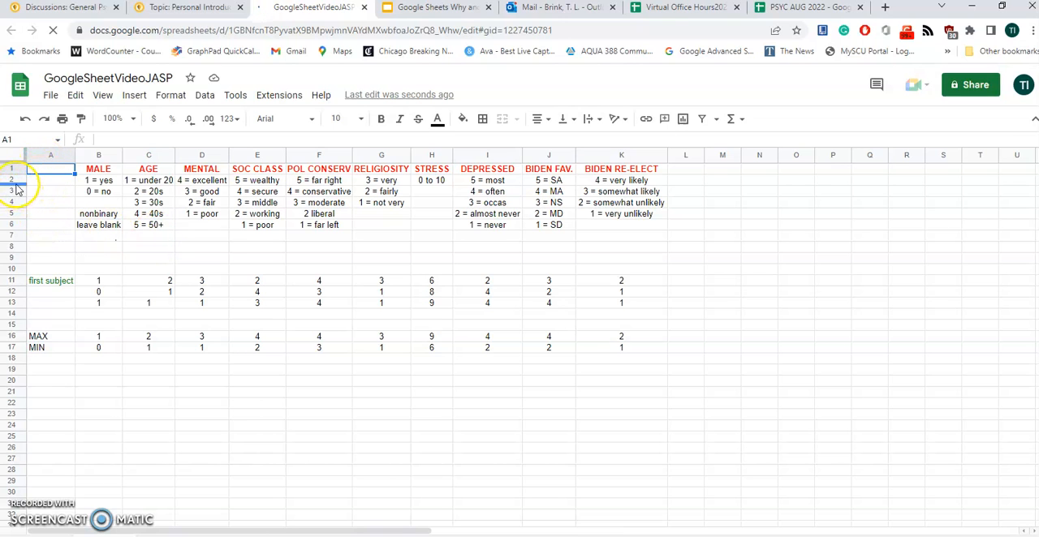
Delete rows 2 to 10, which hold the coding keys and blank rows, from the copied sheet
left_click(12, 180)
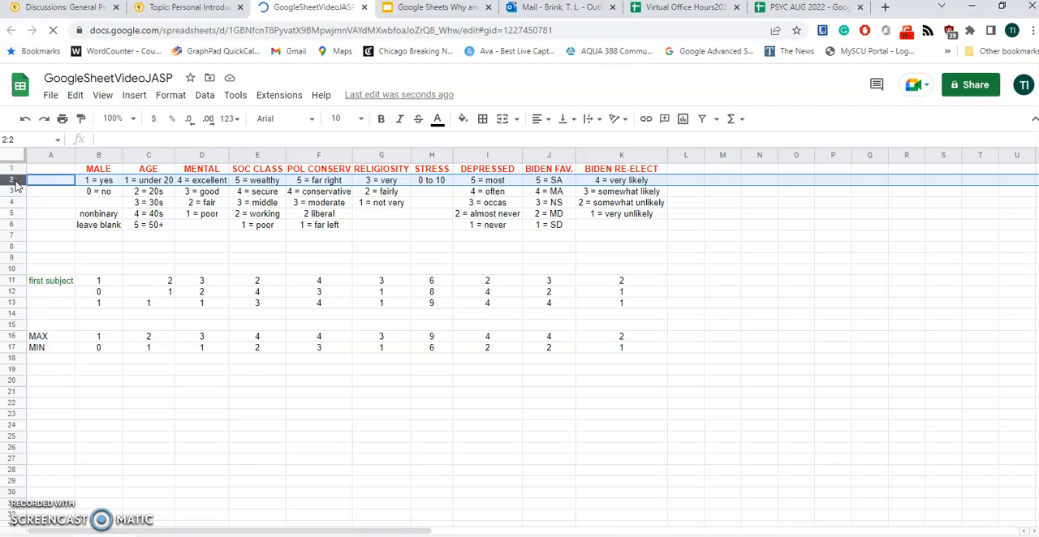
key("shift+Down")
key("shift+Down")
key("shift+Down")
key("shift+Down")
key("shift+Down")
key("shift+Down")
key("shift+Down")
key("shift+Down")
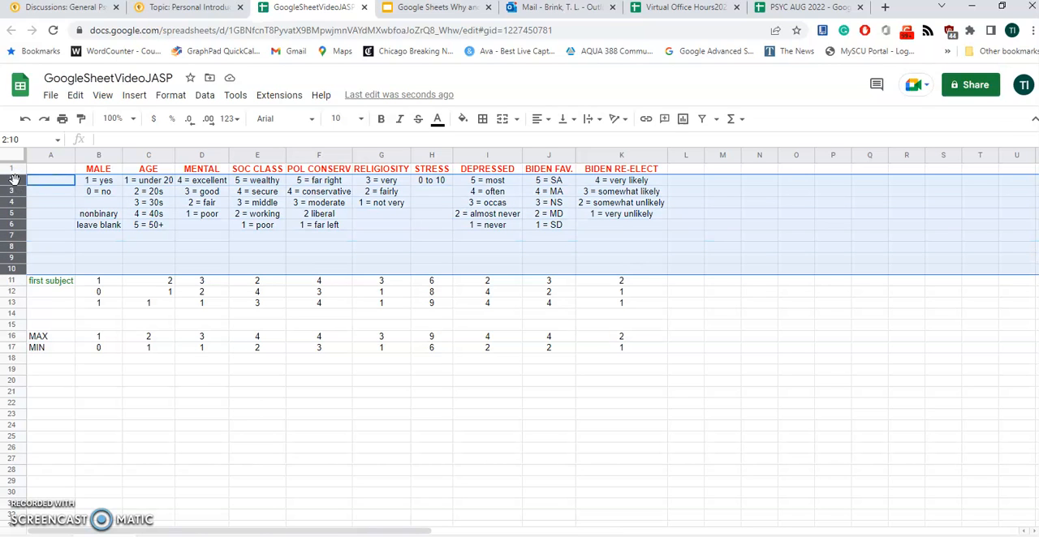
left_click(52, 98)
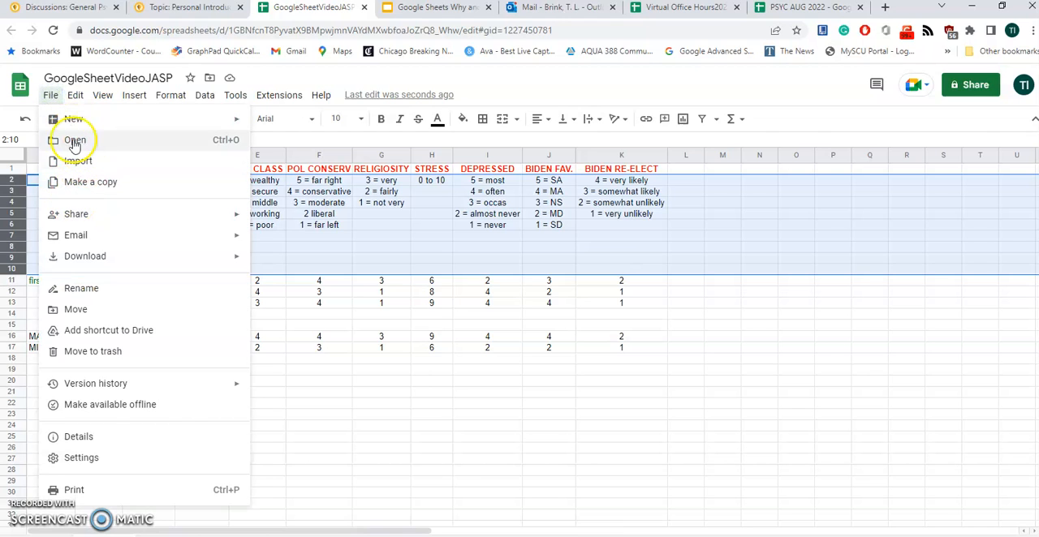
mouse_move(74, 98)
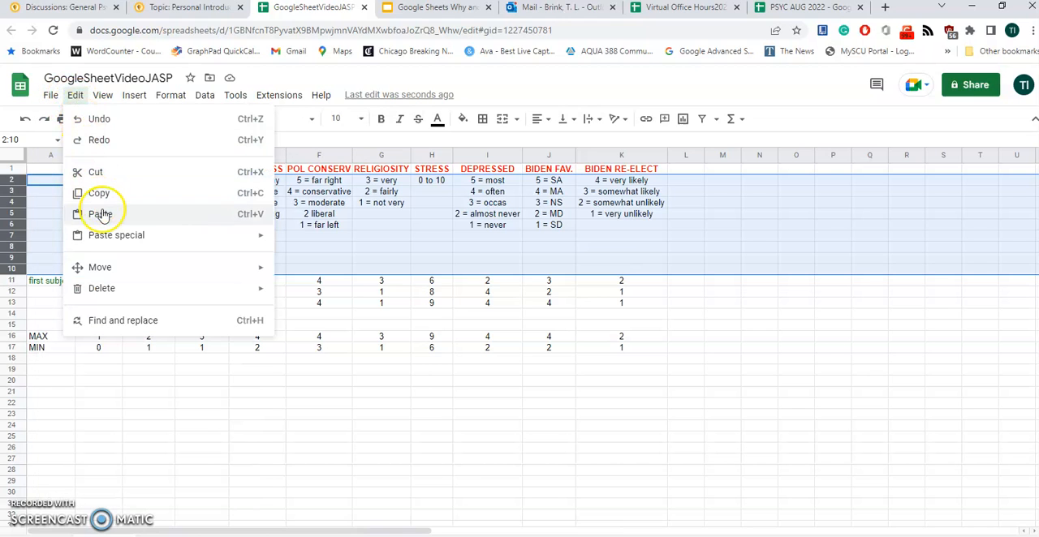
mouse_move(102, 288)
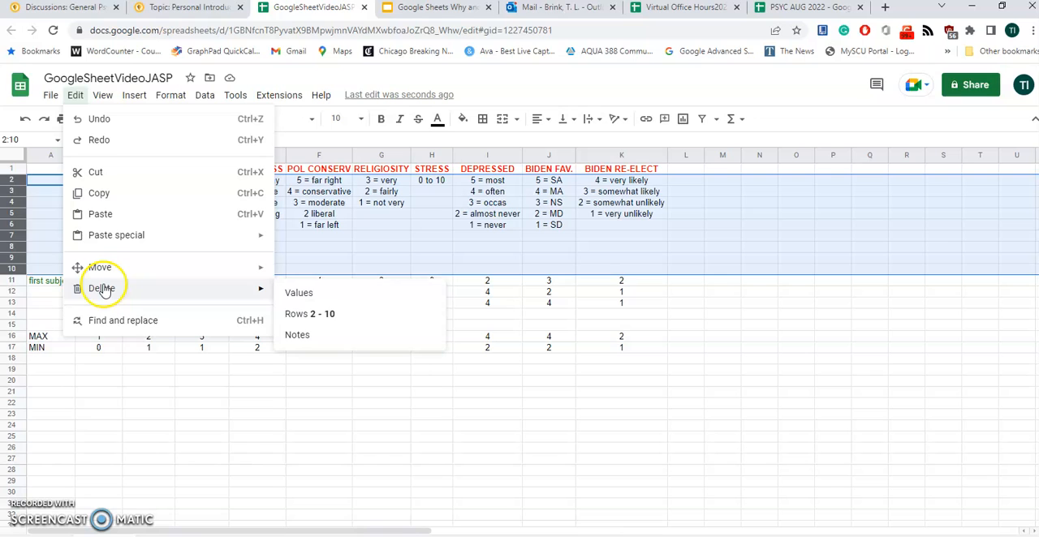
left_click(305, 313)
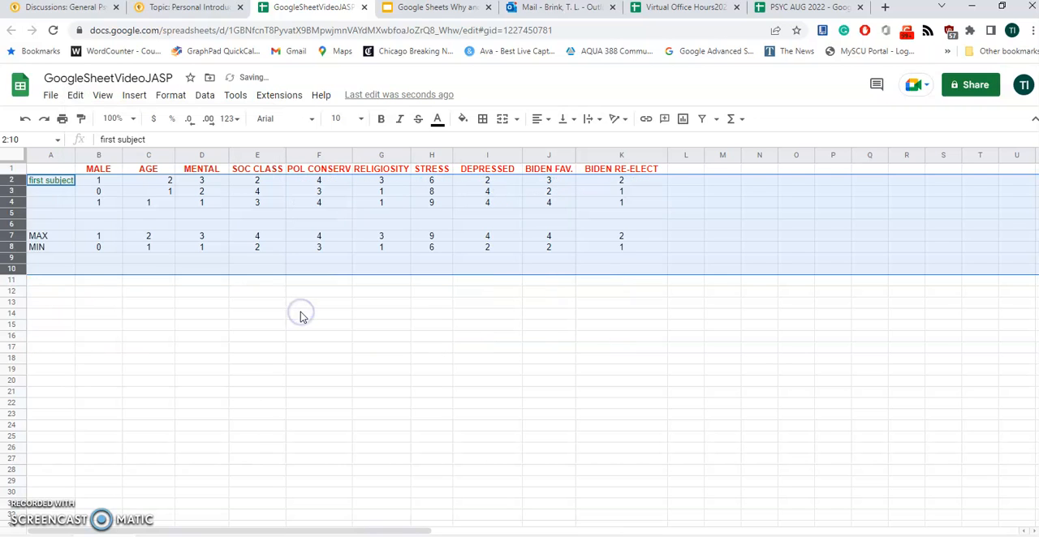
Clear the contents of rows 5 to 9, including the MAX and MIN rows
left_click(34, 213)
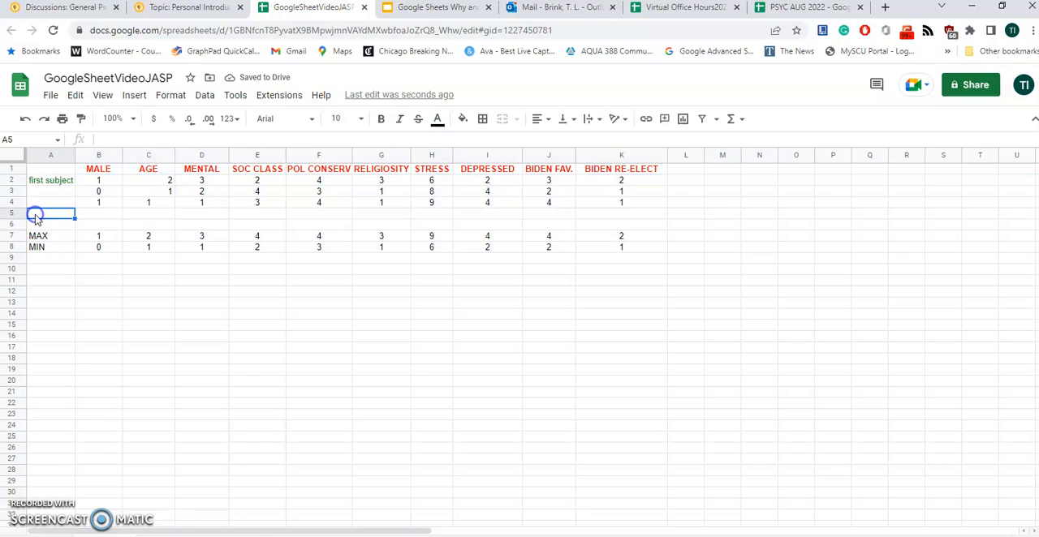
left_click(17, 213)
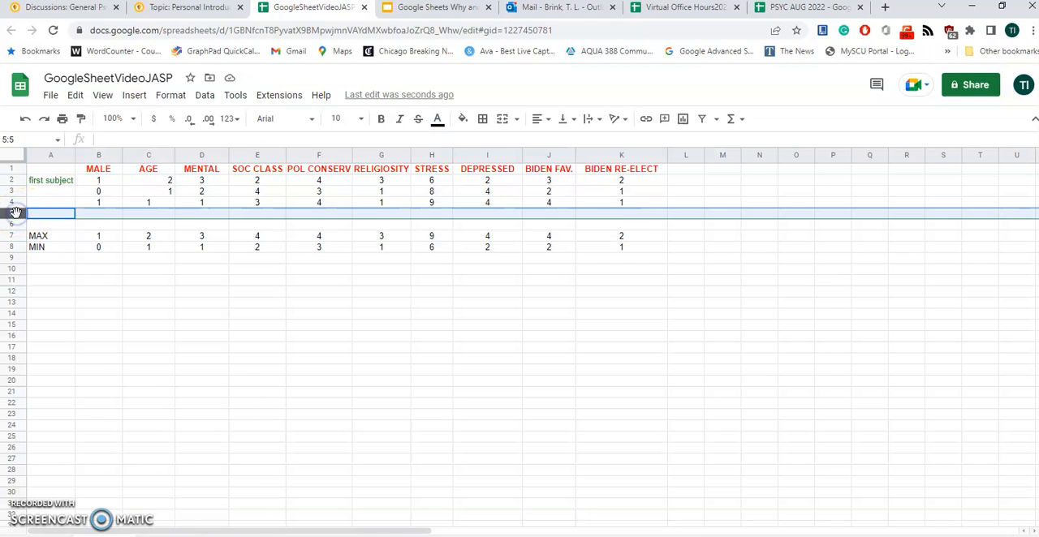
key("shift+Down")
key("shift+Down")
key("shift+Down")
key("shift+Down")
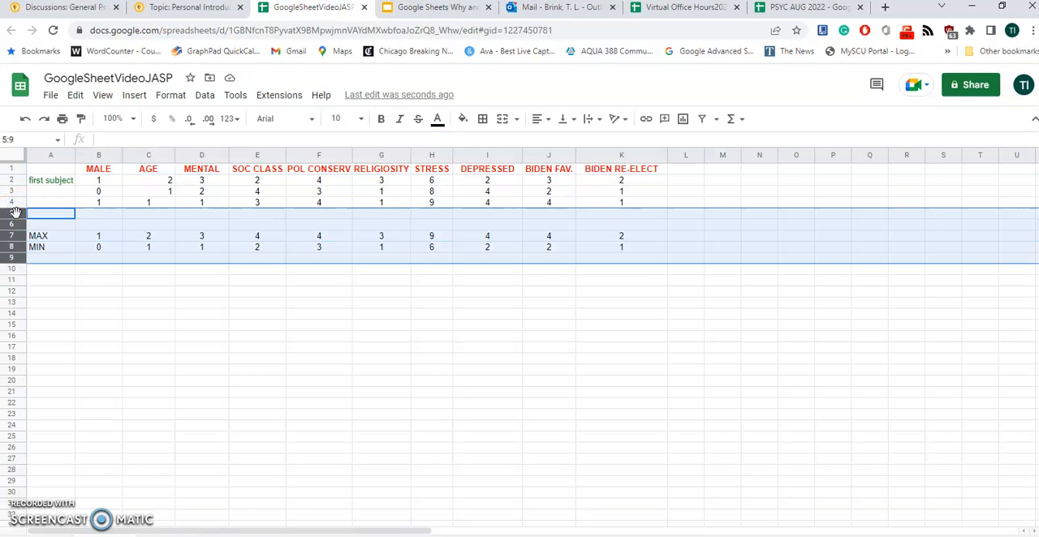
key("Delete")
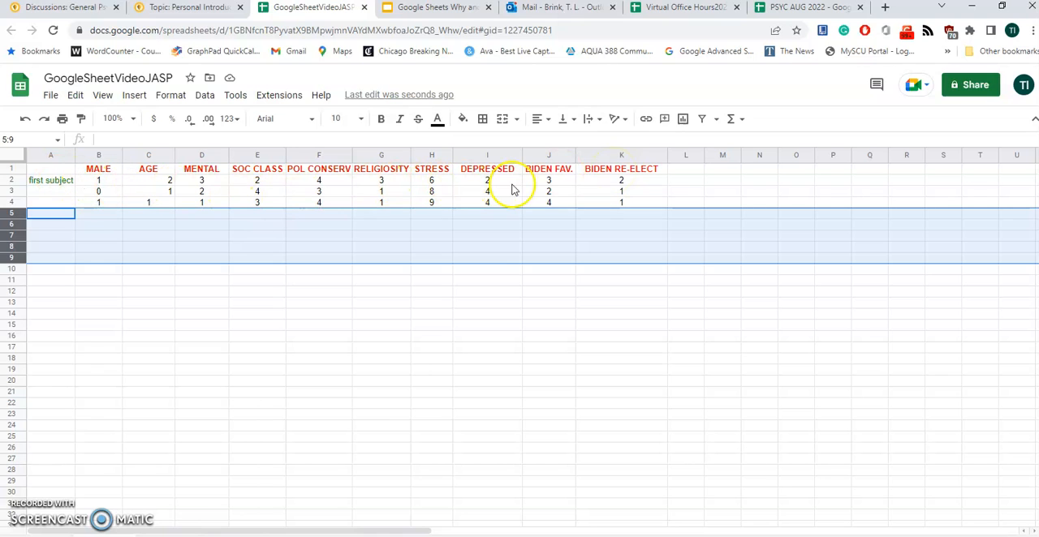
Delete column A, which holds the subject label, from the sheet
left_click(46, 155)
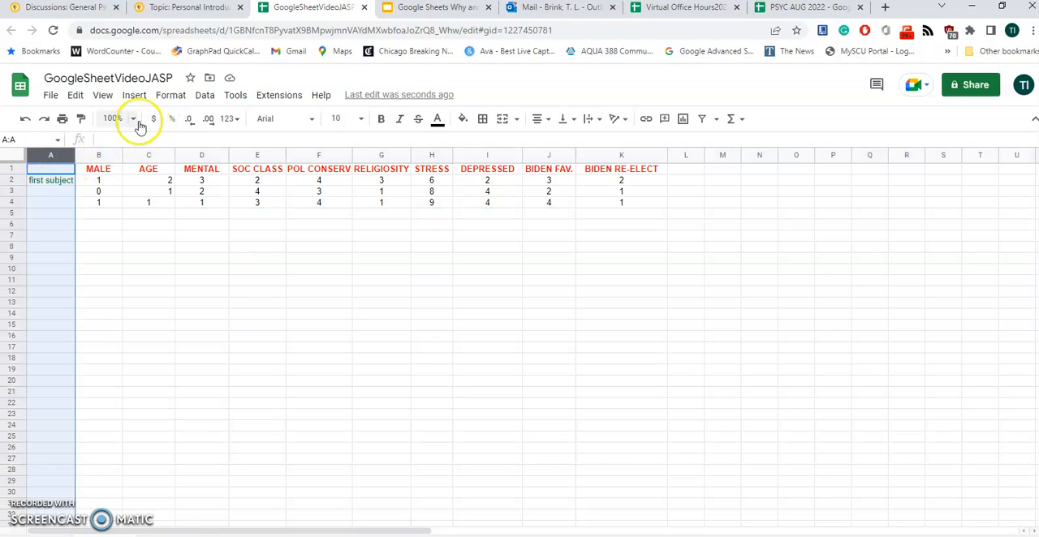
left_click(76, 96)
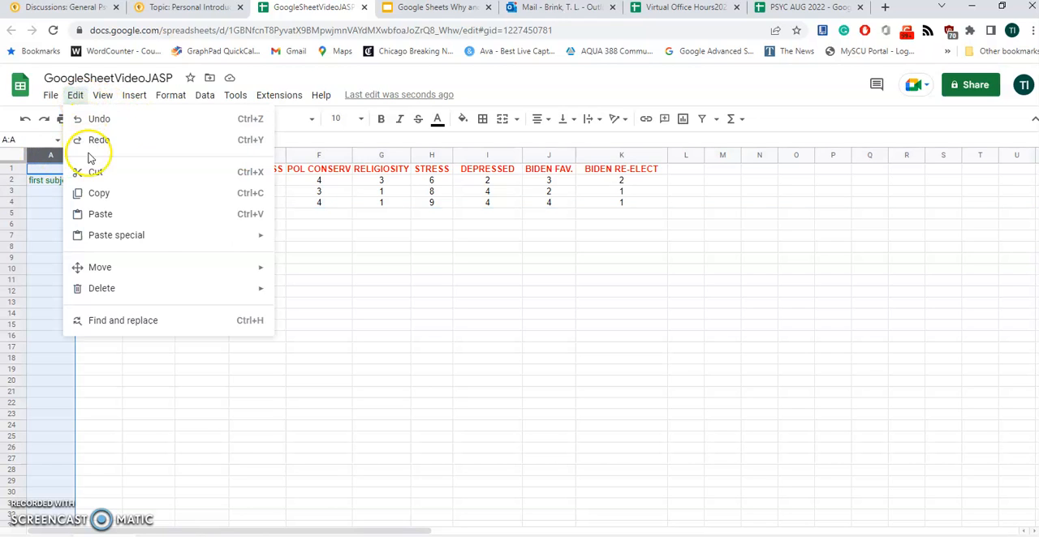
mouse_move(128, 292)
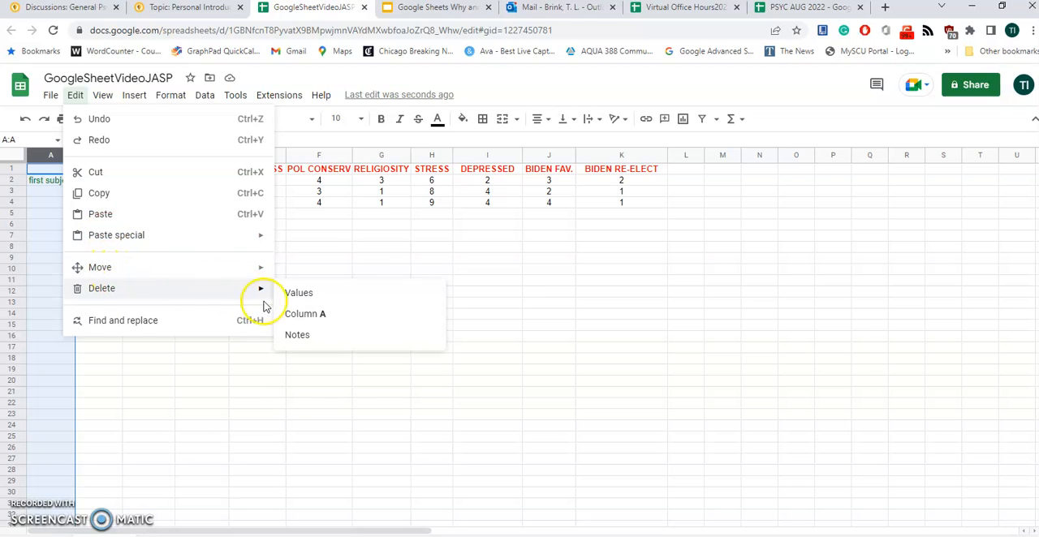
left_click(304, 320)
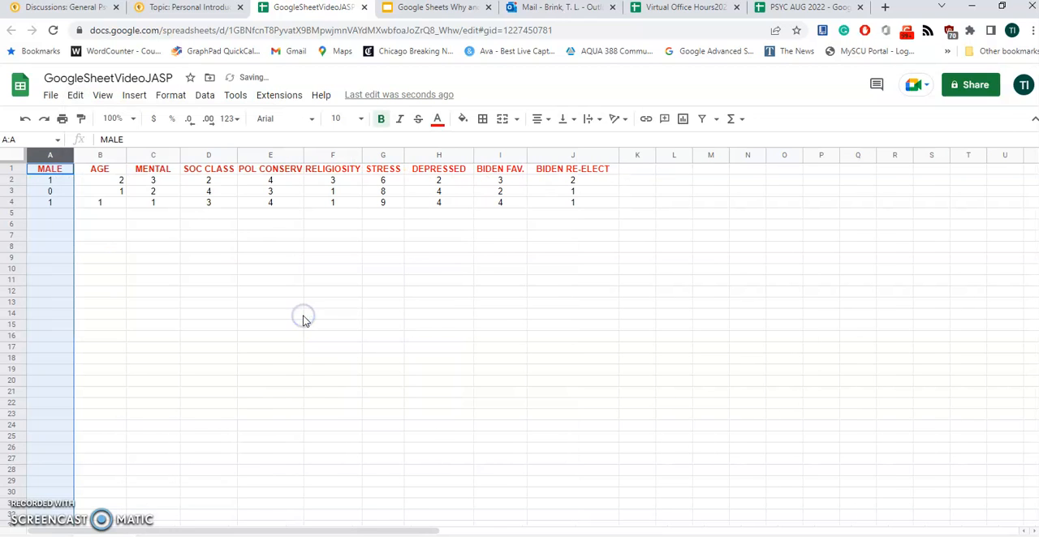